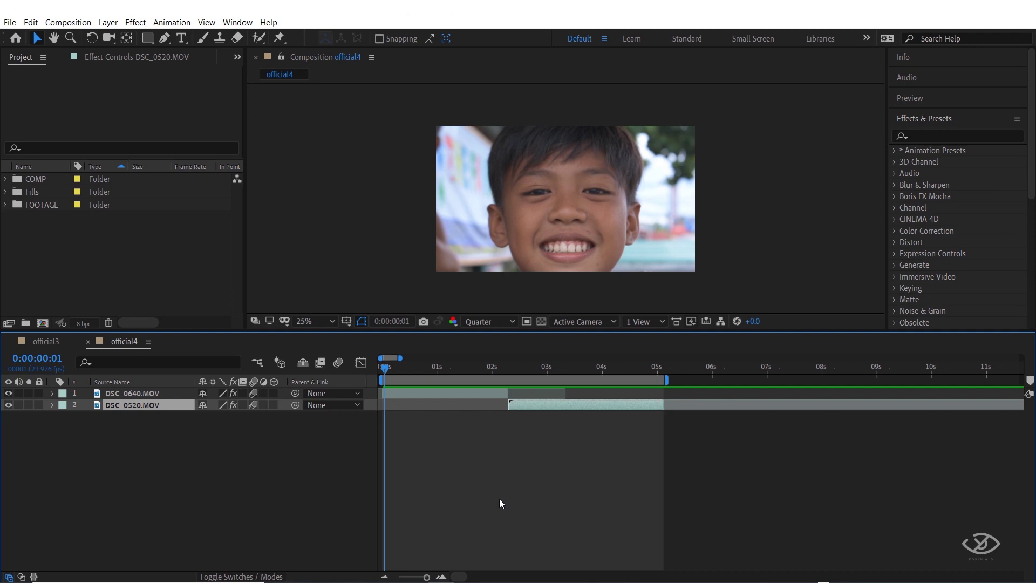
Step: Preview the official4 composition and shift the DSC_0520.MOV layer earlier to overlap DSC_0640.MOV, starting at 0:00:01:16
{"action": "key", "text": "space"}
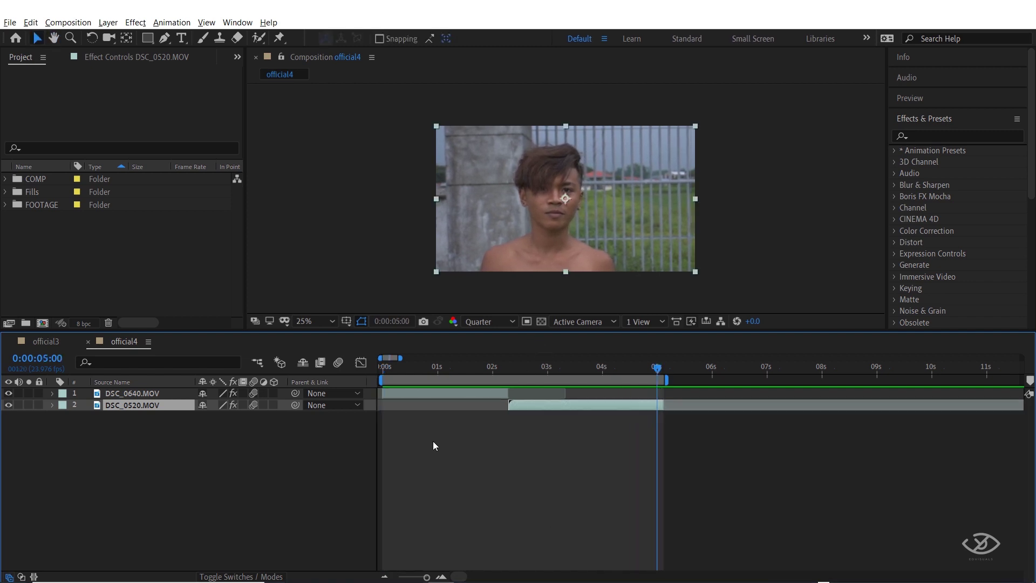
{"action": "scroll", "coordinate": [433, 441], "scroll_direction": "up", "scroll_amount": 1}
{"action": "left_click_drag", "start_coordinate": [486, 490], "coordinate": [669, 534]}
{"action": "left_click_drag", "start_coordinate": [937, 368], "coordinate": [567, 368]}
{"action": "left_click_drag", "start_coordinate": [651, 409], "coordinate": [600, 367]}
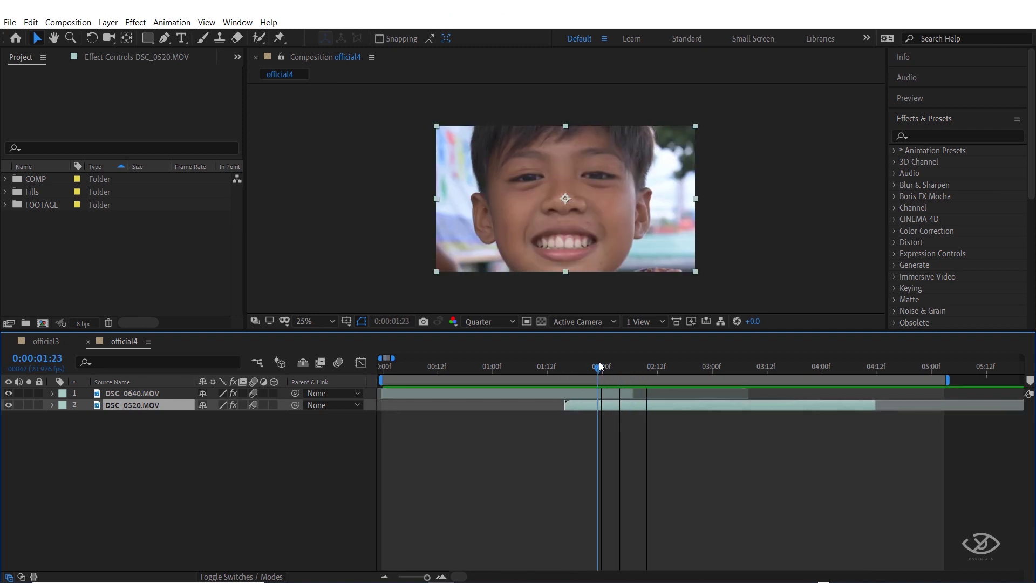
Step: Set the opacity of the DSC_0640.MOV layer to 50%
{"action": "left_click", "coordinate": [592, 394]}
{"action": "key", "text": "t"}
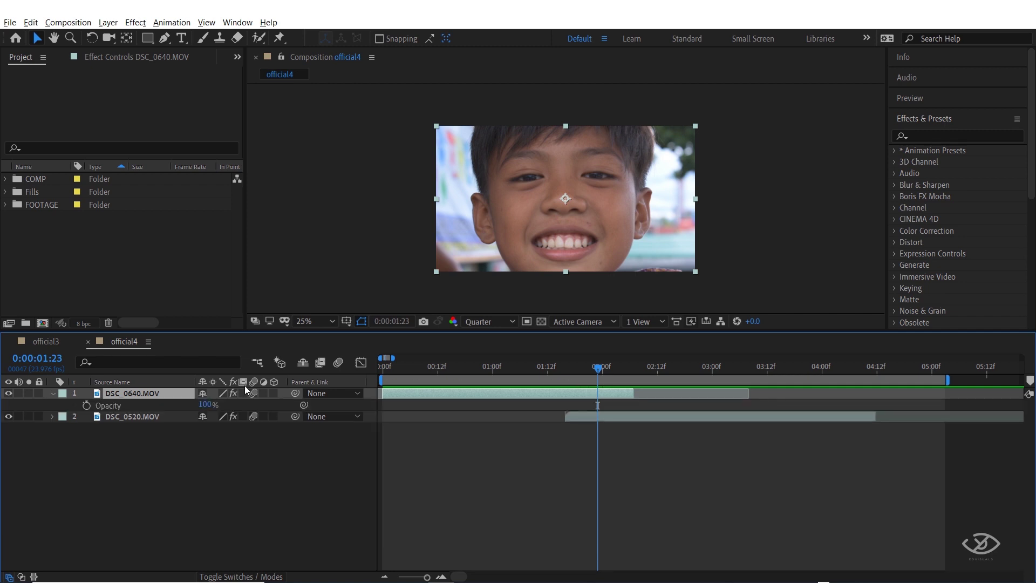
{"action": "left_click", "coordinate": [210, 405]}
{"action": "type", "text": "50"}
{"action": "key", "text": "Return"}
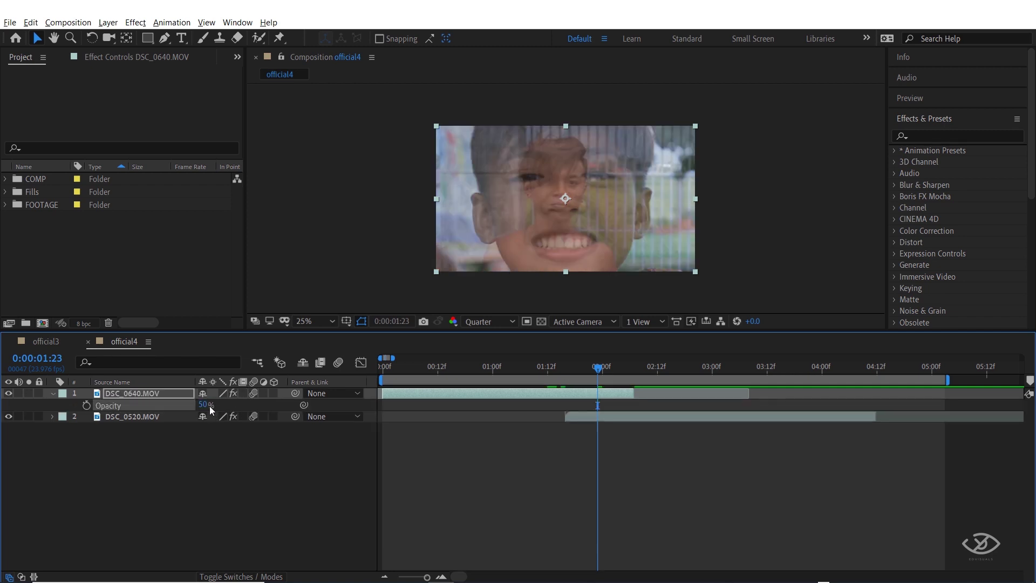
Step: Add a marker to DSC_0520.MOV at 0:00:02:04, then shift the layer so the marker meets DSC_0640.MOV's end at 0:00:02:07
{"action": "key", "text": "="}
{"action": "left_click_drag", "start_coordinate": [597, 371], "coordinate": [541, 375]}
{"action": "left_click", "coordinate": [565, 419]}
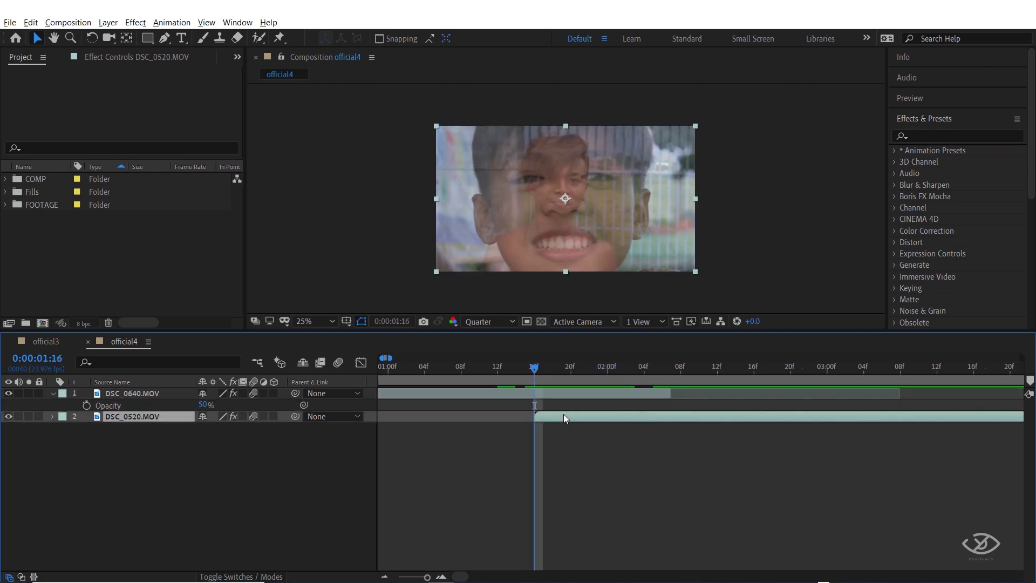
{"action": "key", "text": "space"}
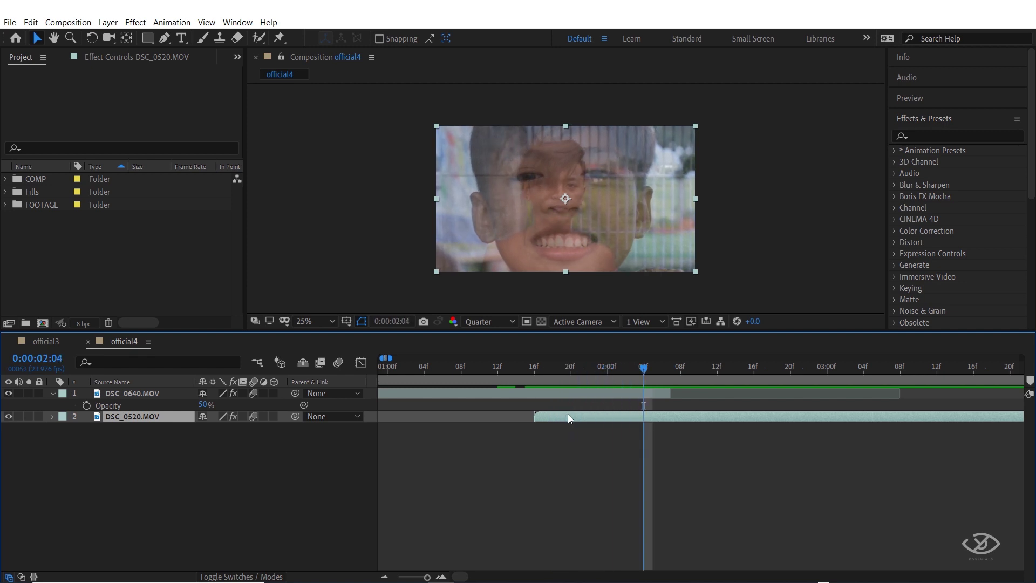
{"action": "key", "text": "KP_Multiply"}
{"action": "scroll", "coordinate": [584, 425], "scroll_direction": "up", "scroll_amount": 2, "text": "alt"}
{"action": "left_click_drag", "start_coordinate": [721, 419], "coordinate": [768, 419]}
Step: Create Position, Scale and Rotation keyframes on DSC_0520.MOV at its start, 0:00:01:19
{"action": "left_click_drag", "start_coordinate": [704, 372], "coordinate": [541, 372]}
{"action": "key", "text": "space"}
{"action": "left_click_drag", "start_coordinate": [650, 463], "coordinate": [571, 501]}
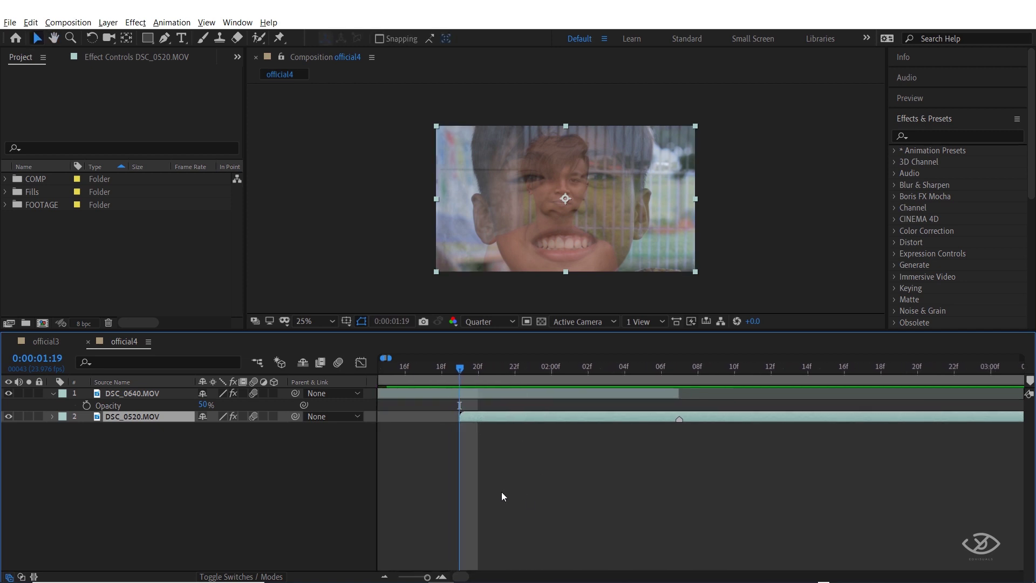
{"action": "key", "text": "p"}
{"action": "key", "text": "shift+s"}
{"action": "key", "text": "shift+r"}
{"action": "left_click_drag", "start_coordinate": [86, 427], "coordinate": [87, 452]}
{"action": "left_click", "coordinate": [459, 466]}
{"action": "key", "text": "="}
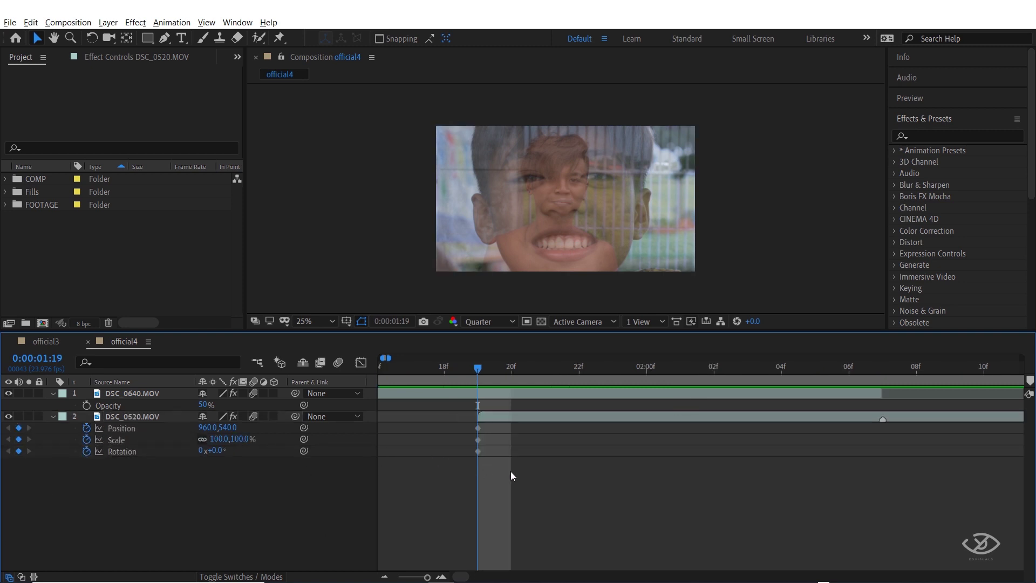
Step: At 0:00:01:19, scale DSC_0520.MOV to 280% and move it to position 1020, 812 to align its face with the boy's face
{"action": "left_click", "coordinate": [498, 439]}
{"action": "left_click", "coordinate": [496, 418]}
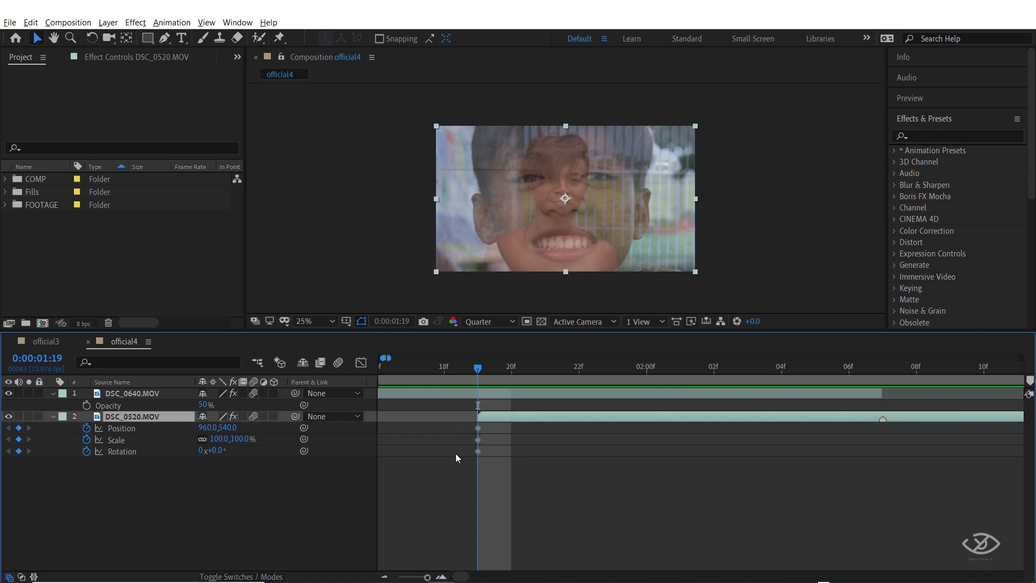
{"action": "left_click_drag", "start_coordinate": [242, 440], "coordinate": [295, 440]}
{"action": "left_click_drag", "start_coordinate": [614, 184], "coordinate": [619, 206]}
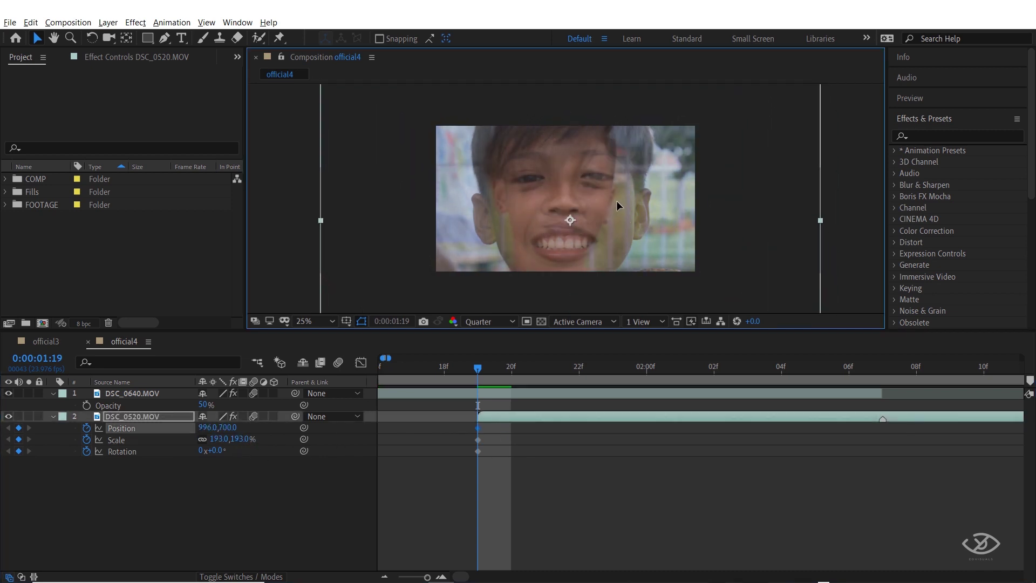
{"action": "left_click_drag", "start_coordinate": [232, 438], "coordinate": [269, 439]}
{"action": "left_click_drag", "start_coordinate": [578, 208], "coordinate": [595, 219]}
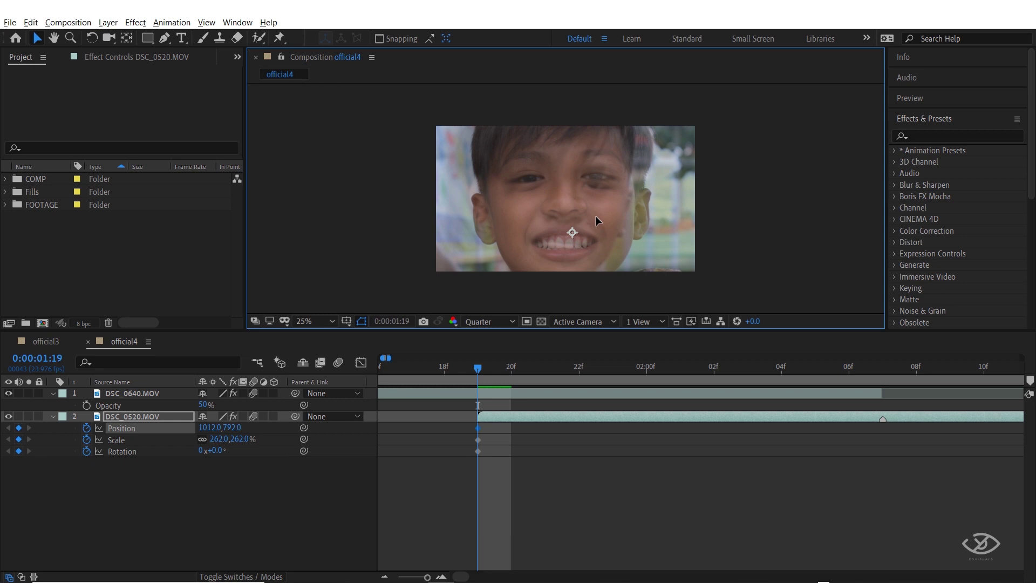
{"action": "left_click_drag", "start_coordinate": [238, 438], "coordinate": [258, 437]}
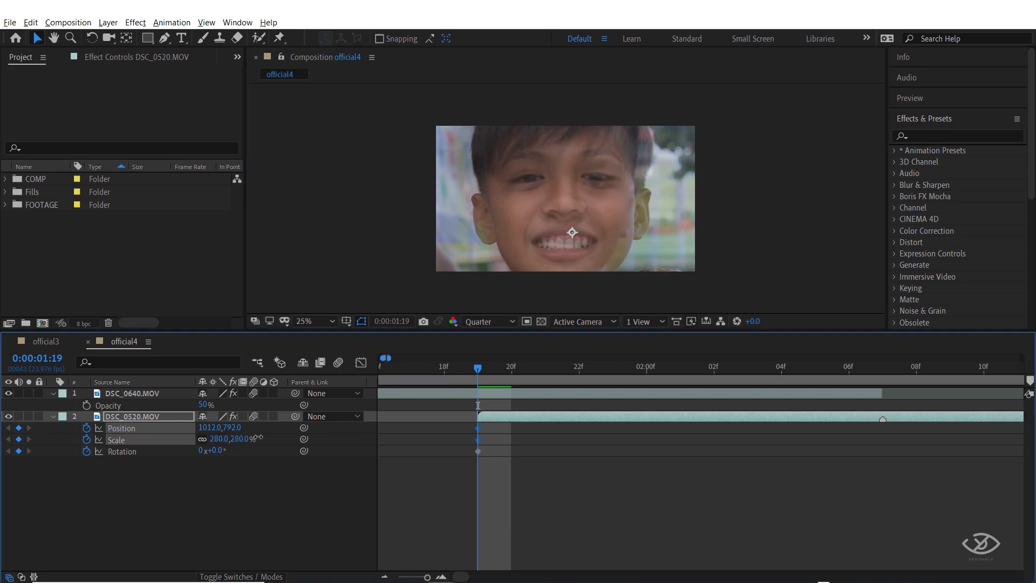
{"action": "mouse_move", "coordinate": [606, 225]}
{"action": "left_mouse_down"}
{"action": "mouse_move", "coordinate": [604, 246]}
{"action": "mouse_move", "coordinate": [598, 216]}
{"action": "left_mouse_up"}
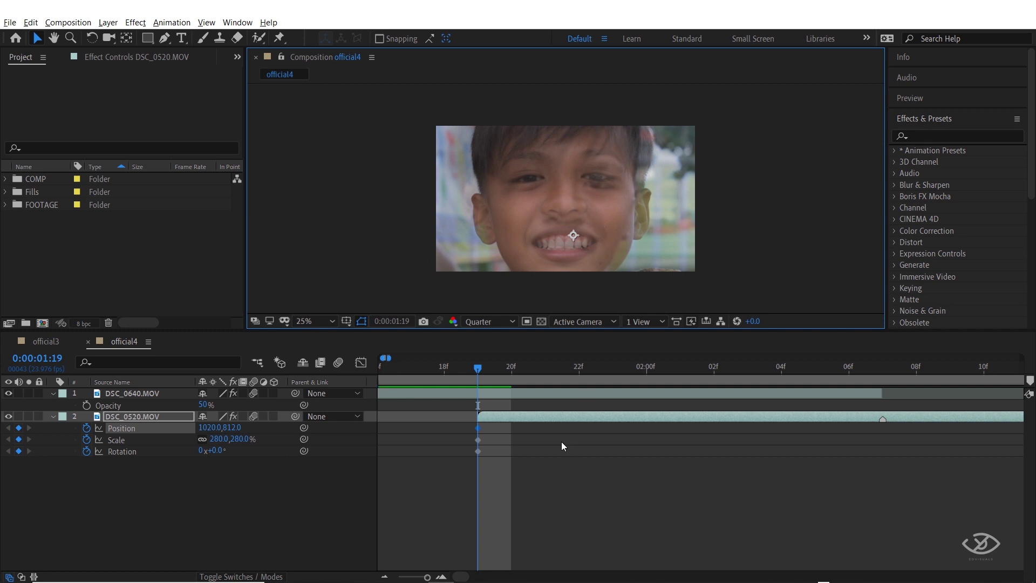
Step: At 0:00:02:00, realign DSC_0520.MOV to position 1044, 784 and add Scale and Rotation keyframes
{"action": "key", "text": "space"}
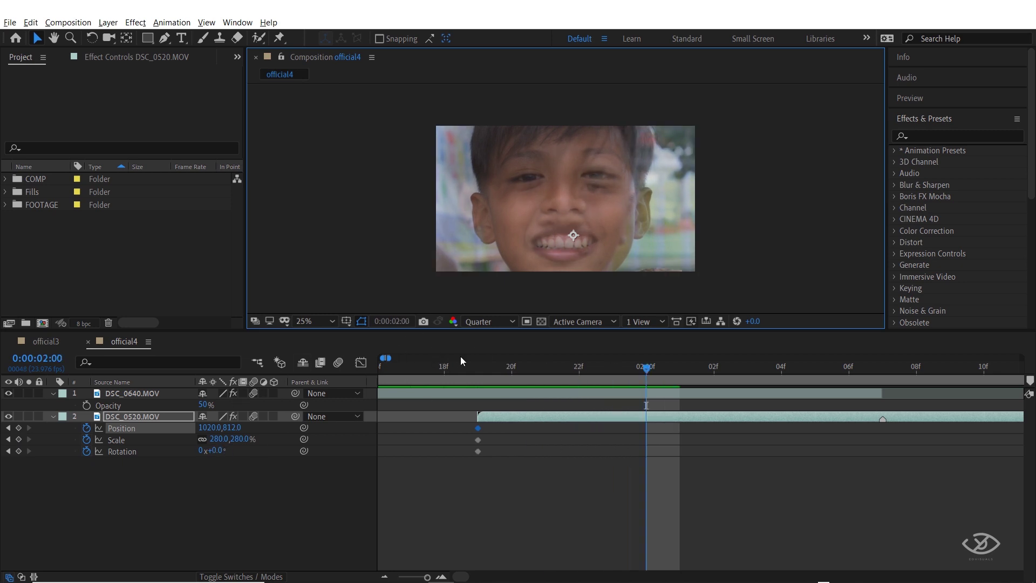
{"action": "mouse_move", "coordinate": [604, 222]}
{"action": "left_mouse_down"}
{"action": "mouse_move", "coordinate": [612, 231]}
{"action": "mouse_move", "coordinate": [601, 216]}
{"action": "left_mouse_up"}
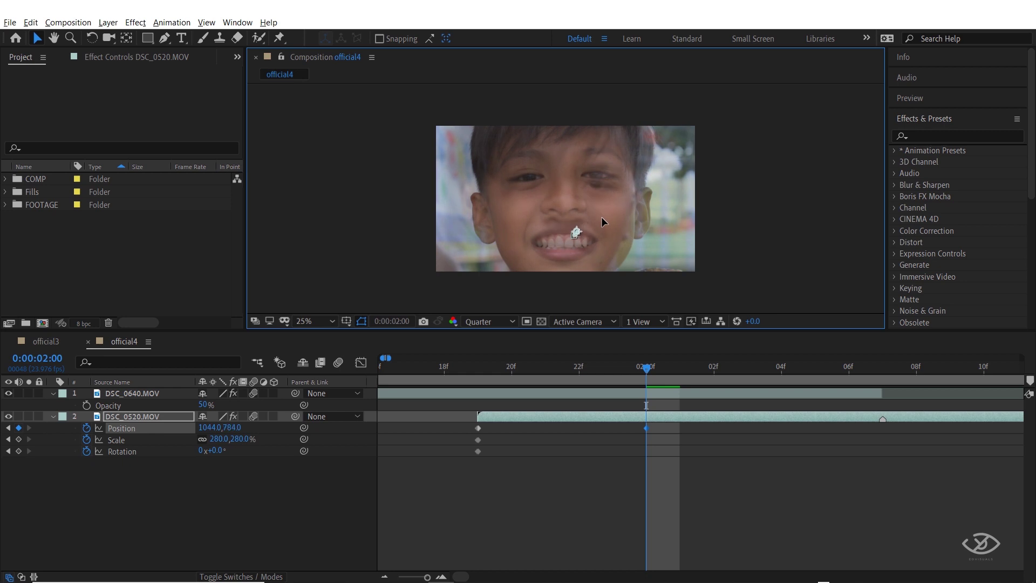
{"action": "key", "text": "space"}
{"action": "left_click_drag", "start_coordinate": [791, 487], "coordinate": [757, 488]}
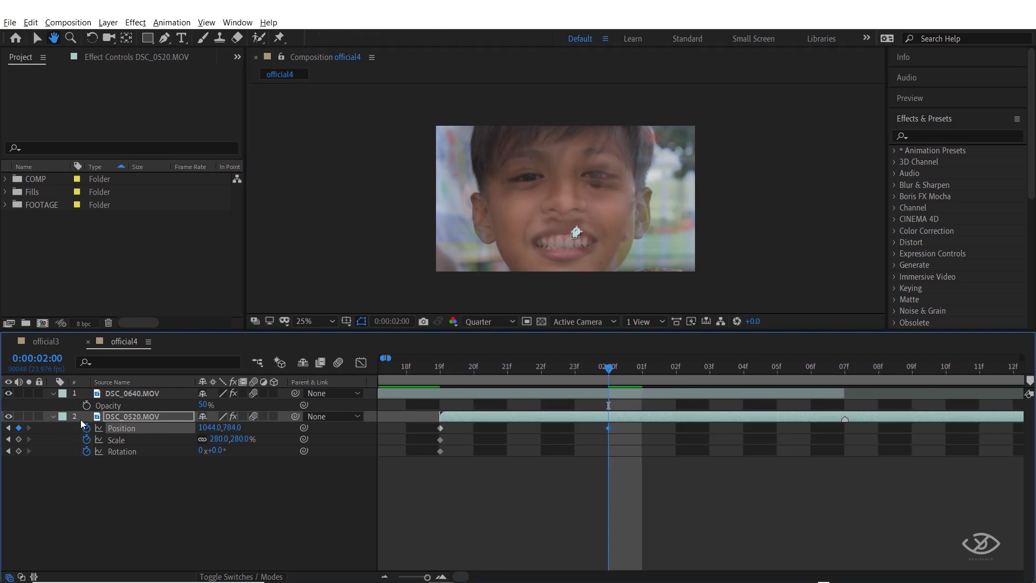
{"action": "left_click_drag", "start_coordinate": [19, 439], "coordinate": [19, 452]}
Step: At 0:00:02:06, move DSC_0520.MOV to position 1068, 724 and add Scale and Rotation keyframes
{"action": "key", "text": "space"}
{"action": "left_click_drag", "start_coordinate": [848, 534], "coordinate": [784, 540]}
{"action": "key", "text": "space"}
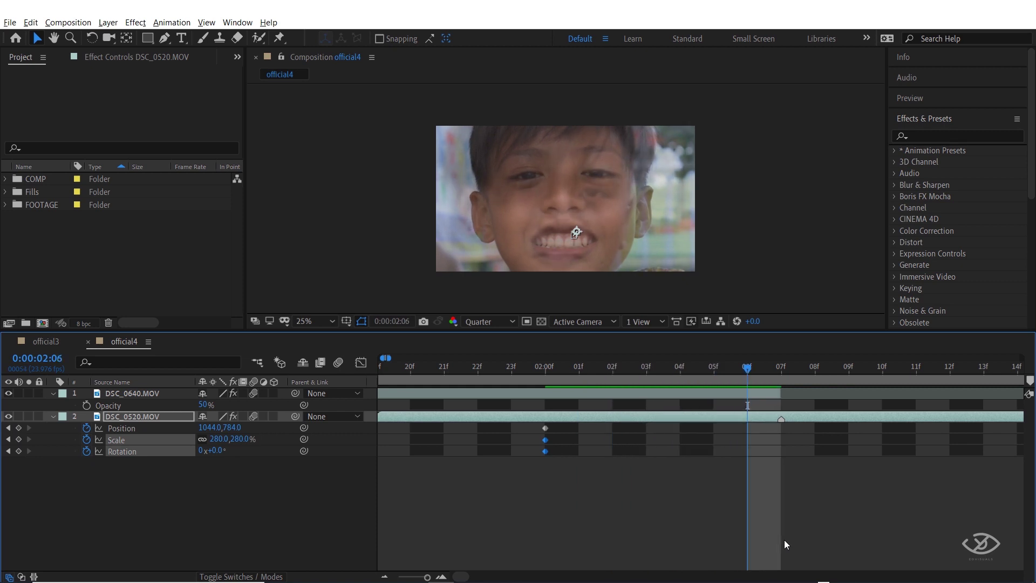
{"action": "mouse_move", "coordinate": [614, 226]}
{"action": "left_mouse_down"}
{"action": "mouse_move", "coordinate": [620, 239]}
{"action": "mouse_move", "coordinate": [601, 278]}
{"action": "mouse_move", "coordinate": [583, 231]}
{"action": "mouse_move", "coordinate": [616, 216]}
{"action": "left_mouse_up"}
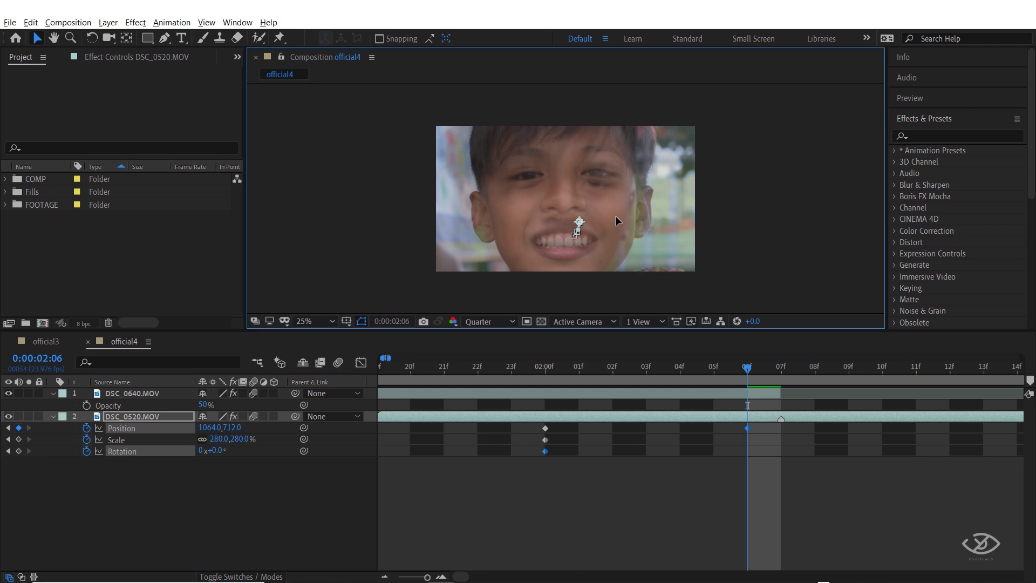
{"action": "mouse_move", "coordinate": [615, 216]}
{"action": "left_mouse_down"}
{"action": "mouse_move", "coordinate": [618, 229]}
{"action": "mouse_move", "coordinate": [616, 216]}
{"action": "left_mouse_up"}
{"action": "left_click", "coordinate": [724, 500]}
{"action": "left_click", "coordinate": [18, 439]}
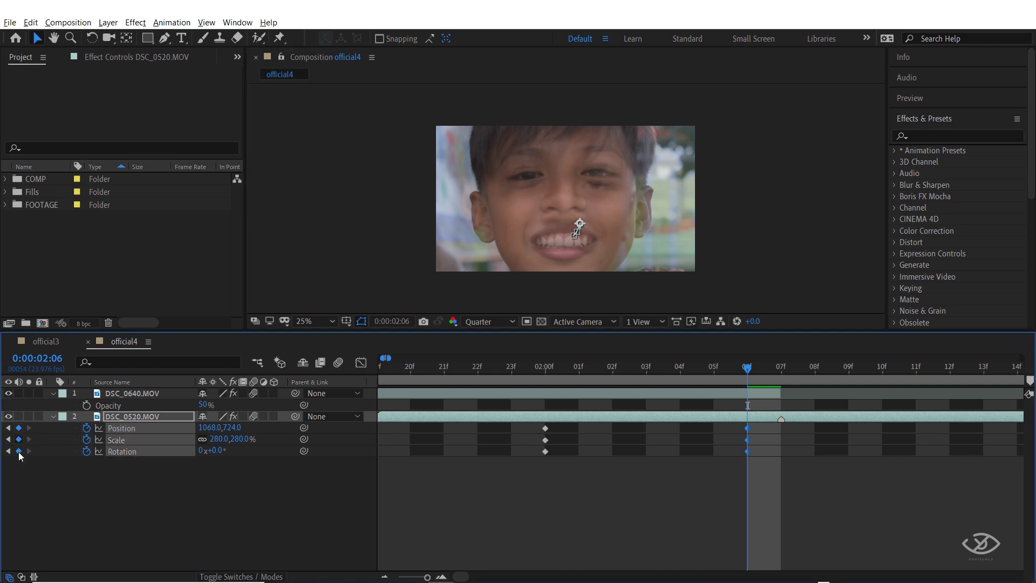
{"action": "left_click", "coordinate": [19, 451]}
Step: Check the face alignment from 0:00:01:19, apply the Liquify effect to DSC_0640.MOV and collapse its Warp Stabilizer settings
{"action": "key", "text": "minus"}
{"action": "left_click_drag", "start_coordinate": [477, 367], "coordinate": [636, 409]}
{"action": "key", "text": "minus"}
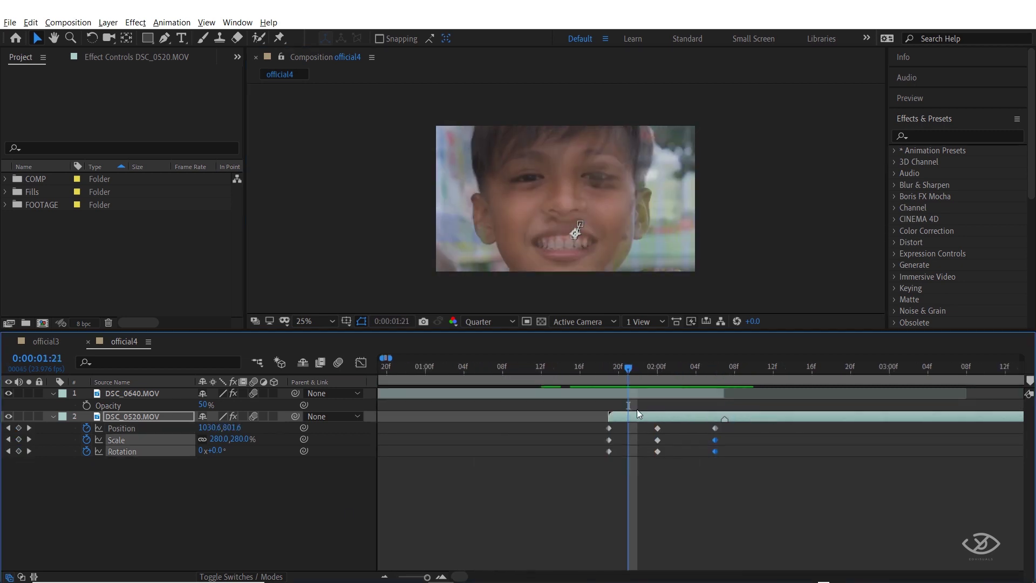
{"action": "mouse_move", "coordinate": [623, 367]}
{"action": "left_mouse_down"}
{"action": "mouse_move", "coordinate": [567, 369]}
{"action": "mouse_move", "coordinate": [647, 378]}
{"action": "mouse_move", "coordinate": [620, 381]}
{"action": "left_mouse_up"}
{"action": "left_click", "coordinate": [660, 393]}
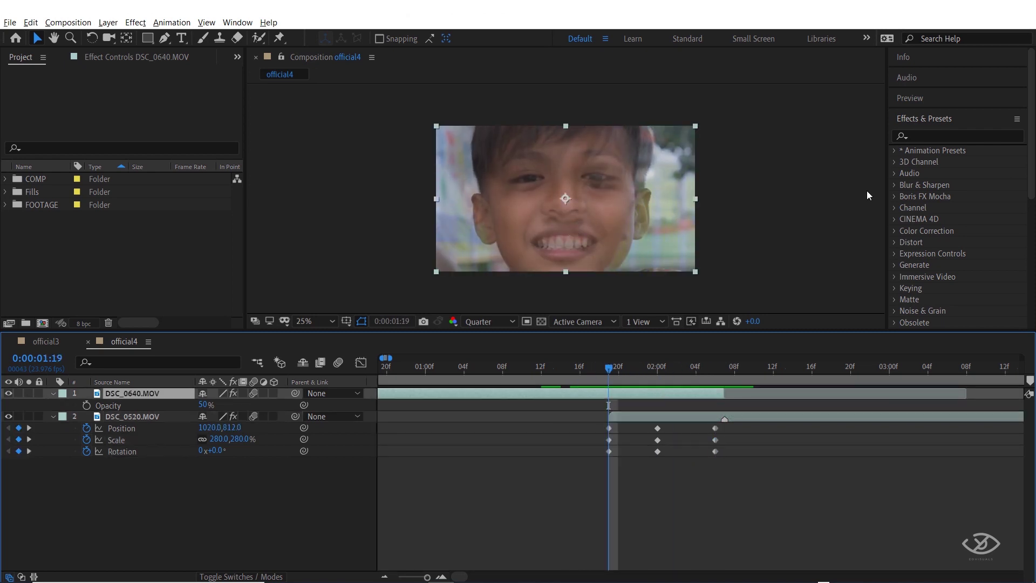
{"action": "left_click", "coordinate": [928, 137]}
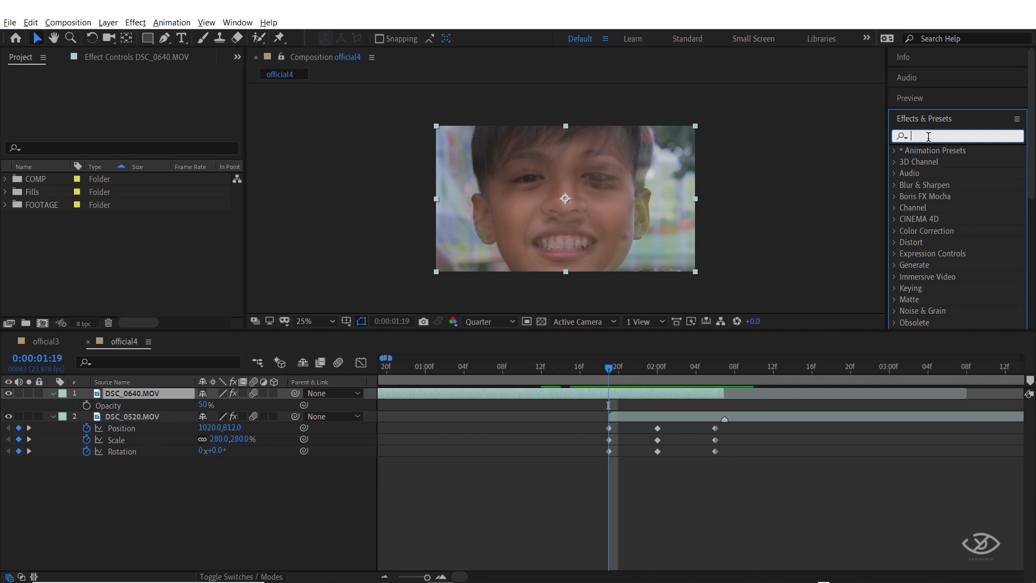
{"action": "type", "text": "liqui"}
{"action": "mouse_move", "coordinate": [941, 163]}
{"action": "left_mouse_down"}
{"action": "mouse_move", "coordinate": [630, 260]}
{"action": "mouse_move", "coordinate": [600, 222]}
{"action": "left_mouse_up"}
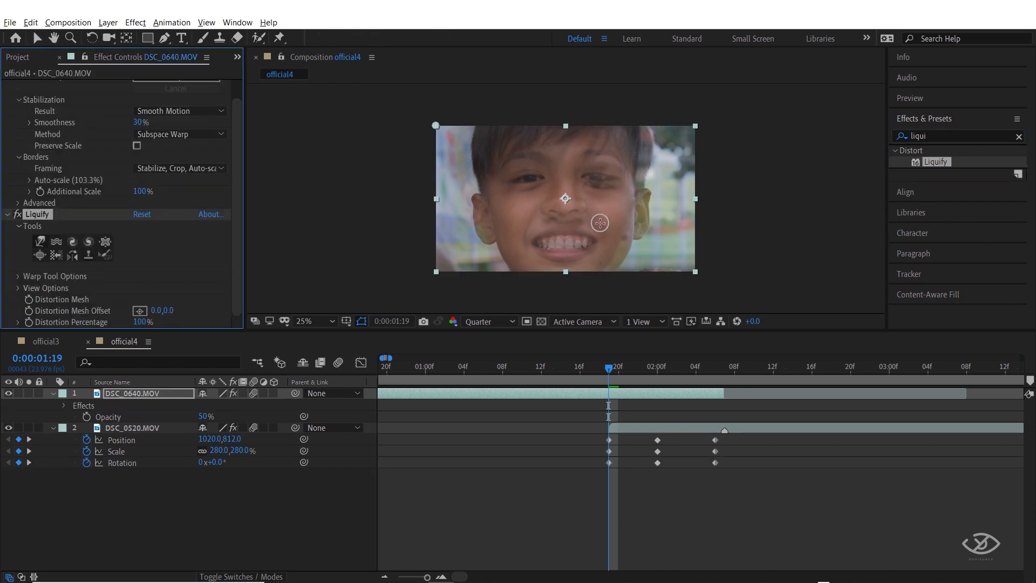
{"action": "scroll", "coordinate": [11, 162], "scroll_direction": "up", "scroll_amount": 1}
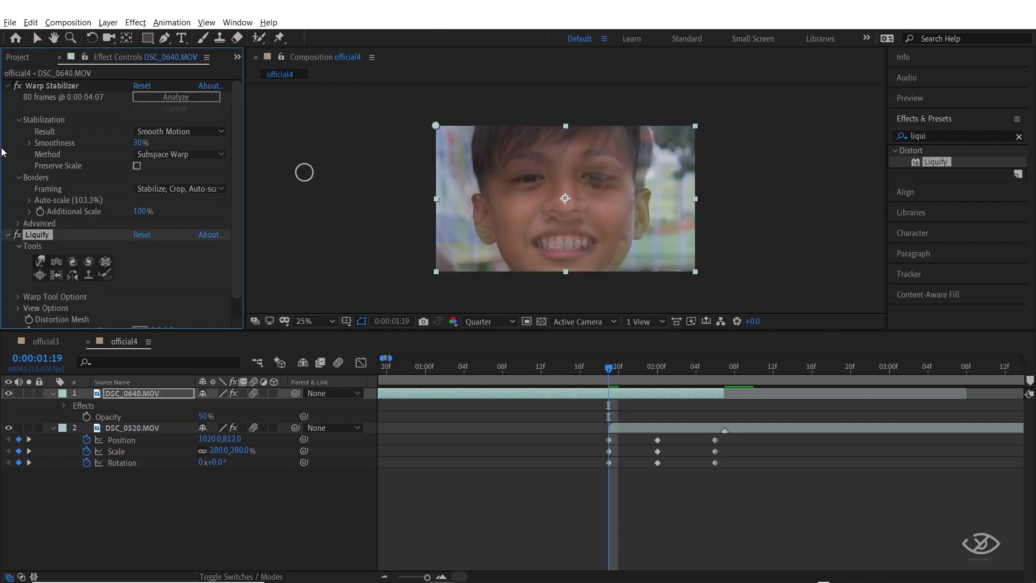
{"action": "left_click", "coordinate": [8, 85]}
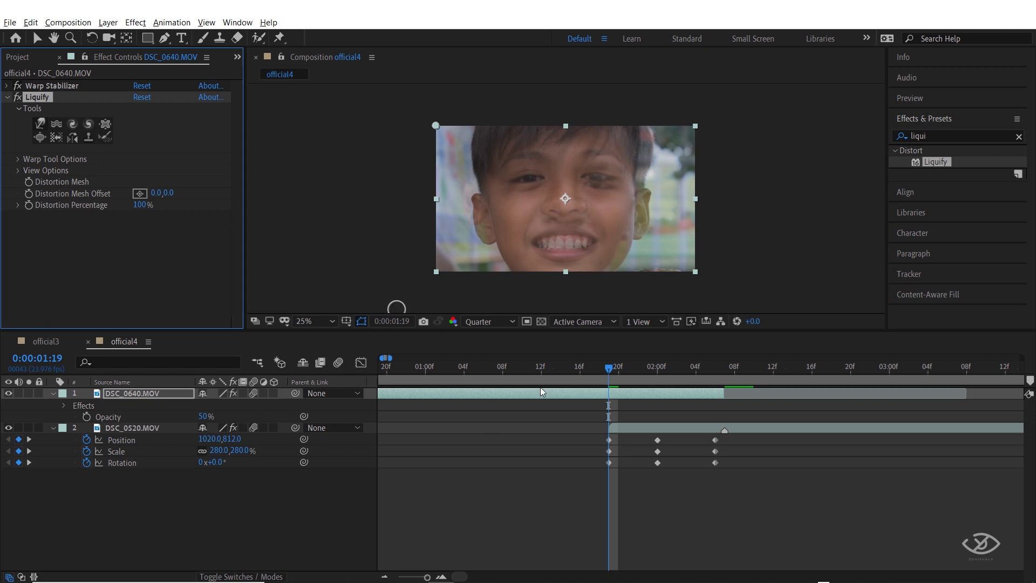
Step: Go to 0:00:02:06 and enlarge the composition view to 50% zoom at Full resolution
{"action": "scroll", "coordinate": [639, 435], "scroll_direction": "up", "scroll_amount": 1}
{"action": "left_click_drag", "start_coordinate": [774, 473], "coordinate": [638, 535]}
{"action": "left_click_drag", "start_coordinate": [441, 372], "coordinate": [646, 372]}
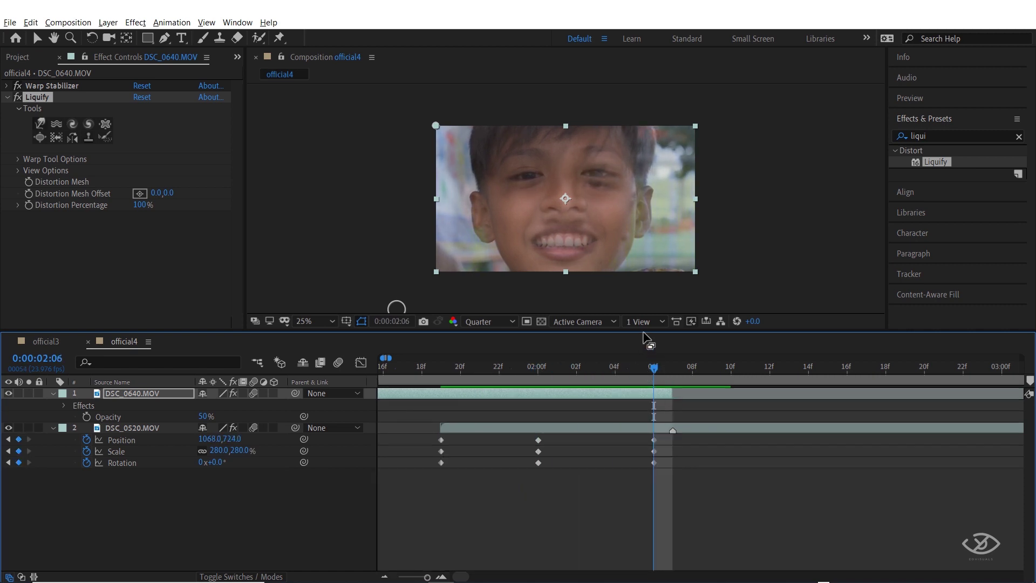
{"action": "left_click_drag", "start_coordinate": [645, 333], "coordinate": [644, 410]}
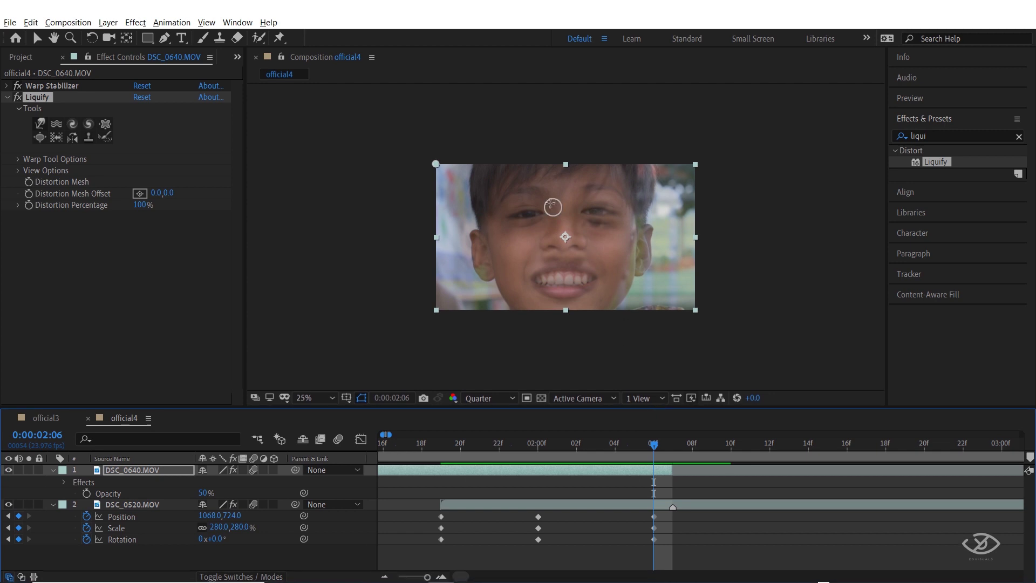
{"action": "scroll", "coordinate": [562, 227], "scroll_direction": "up", "scroll_amount": 2}
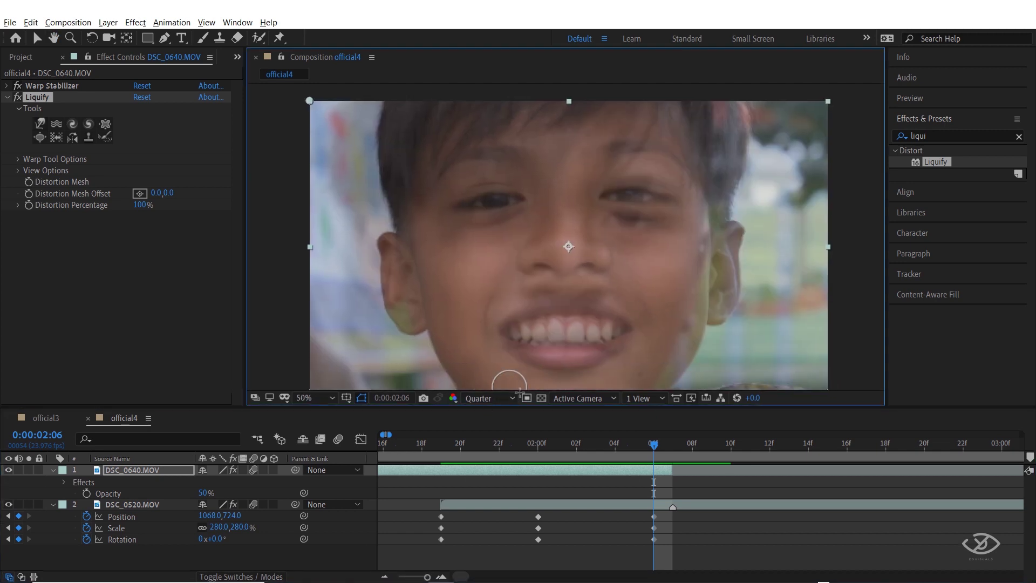
{"action": "left_click", "coordinate": [488, 398]}
{"action": "left_click", "coordinate": [480, 429]}
{"action": "left_click_drag", "start_coordinate": [653, 319], "coordinate": [653, 289]}
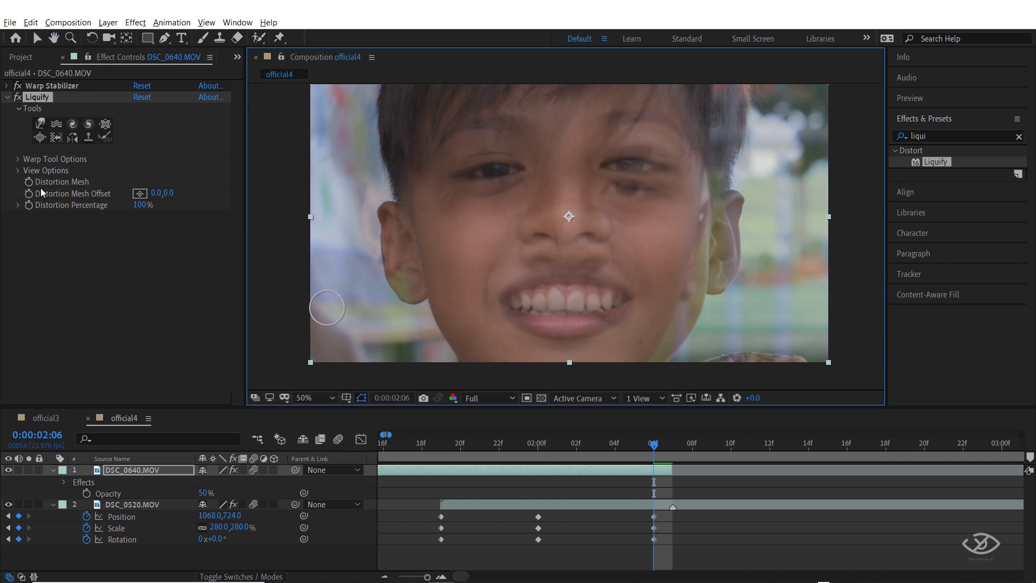
Step: In Liquify's warp tool options, set the brush pressure to 70 and the brush size to 120
{"action": "left_click", "coordinate": [21, 160]}
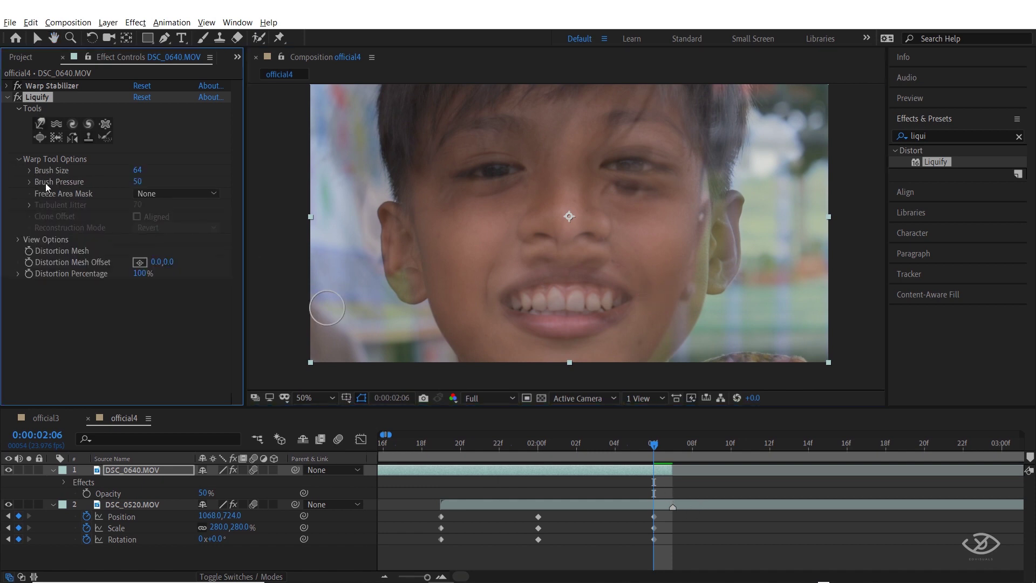
{"action": "left_click", "coordinate": [139, 182]}
{"action": "type", "text": "70"}
{"action": "key", "text": "Return"}
{"action": "key", "text": "h"}
{"action": "key", "text": "v"}
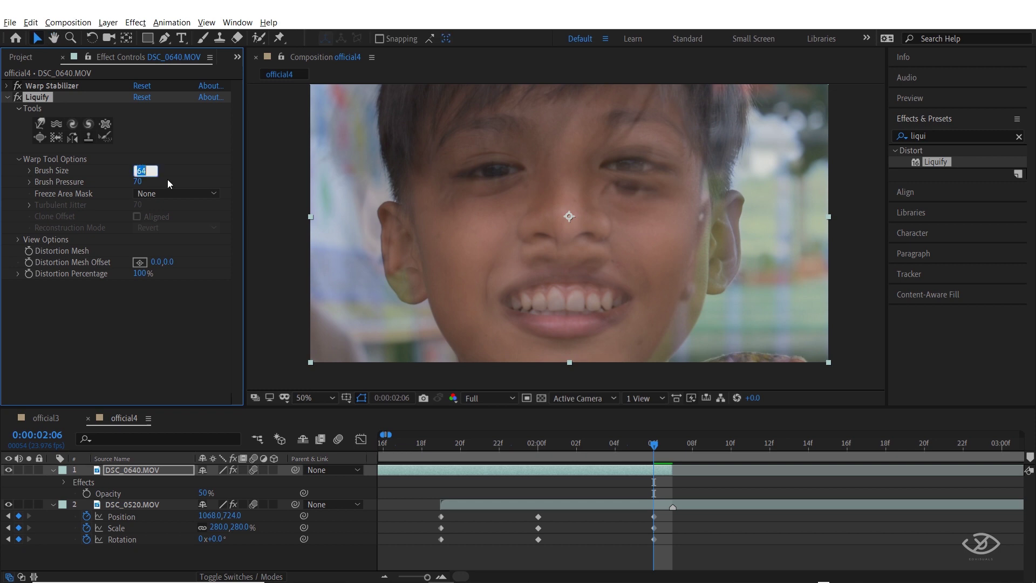
{"action": "type", "text": "120"}
{"action": "key", "text": "Return"}
Step: Warp the boy's left ear inward on DSC_0640.MOV with Liquify to match the ear of the face underneath
{"action": "key", "text": "space"}
{"action": "mouse_move", "coordinate": [551, 298]}
{"action": "left_mouse_down"}
{"action": "mouse_move", "coordinate": [560, 252]}
{"action": "mouse_move", "coordinate": [551, 282]}
{"action": "mouse_move", "coordinate": [583, 238]}
{"action": "mouse_move", "coordinate": [575, 232]}
{"action": "left_mouse_up"}
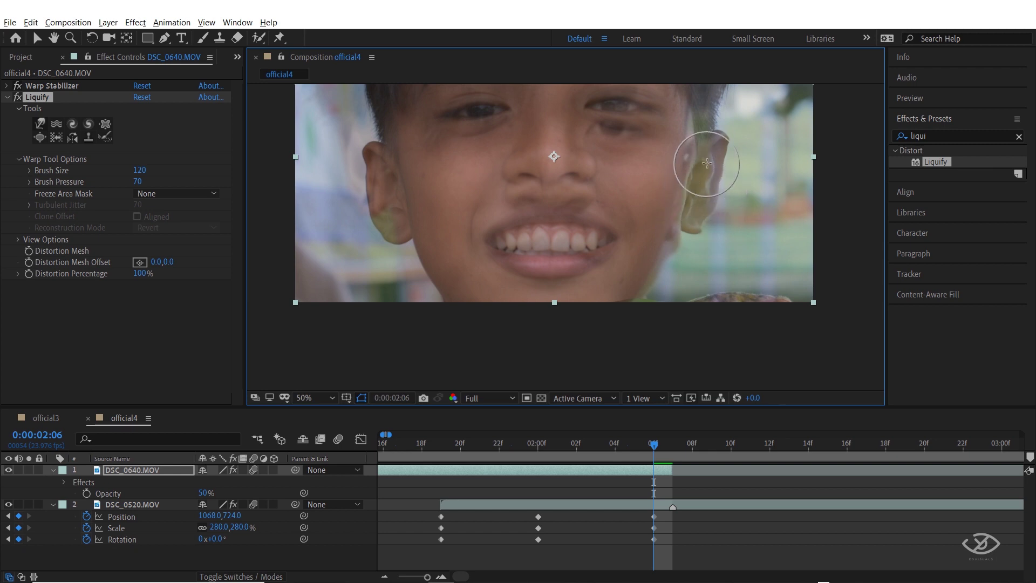
{"action": "scroll", "coordinate": [715, 184], "scroll_direction": "up", "scroll_amount": 2}
{"action": "left_click_drag", "start_coordinate": [715, 184], "coordinate": [643, 245]}
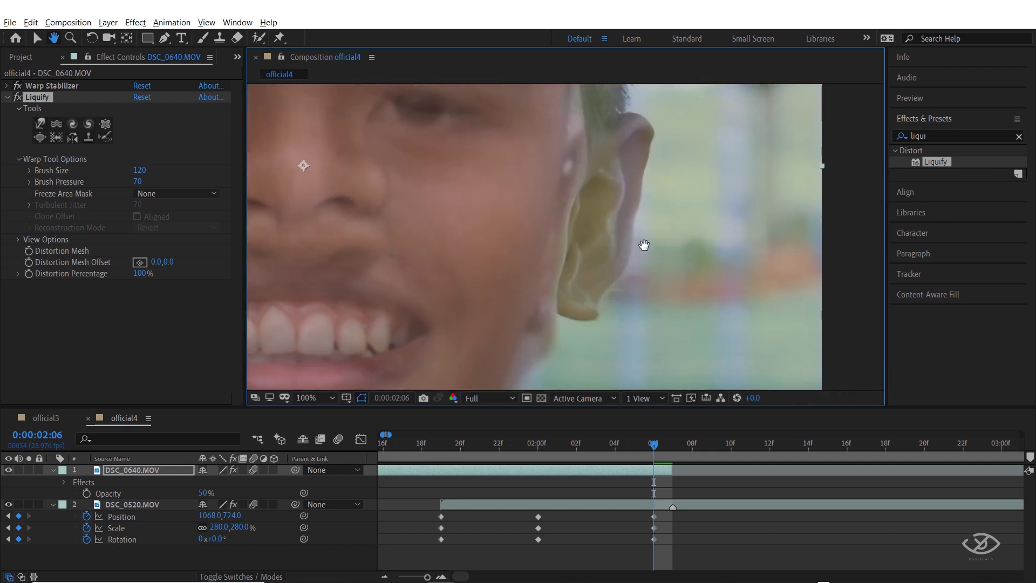
{"action": "mouse_move", "coordinate": [544, 343]}
{"action": "left_mouse_down"}
{"action": "mouse_move", "coordinate": [509, 335]}
{"action": "mouse_move", "coordinate": [586, 294]}
{"action": "mouse_move", "coordinate": [550, 307]}
{"action": "mouse_move", "coordinate": [610, 254]}
{"action": "mouse_move", "coordinate": [581, 223]}
{"action": "mouse_move", "coordinate": [617, 187]}
{"action": "left_mouse_up"}
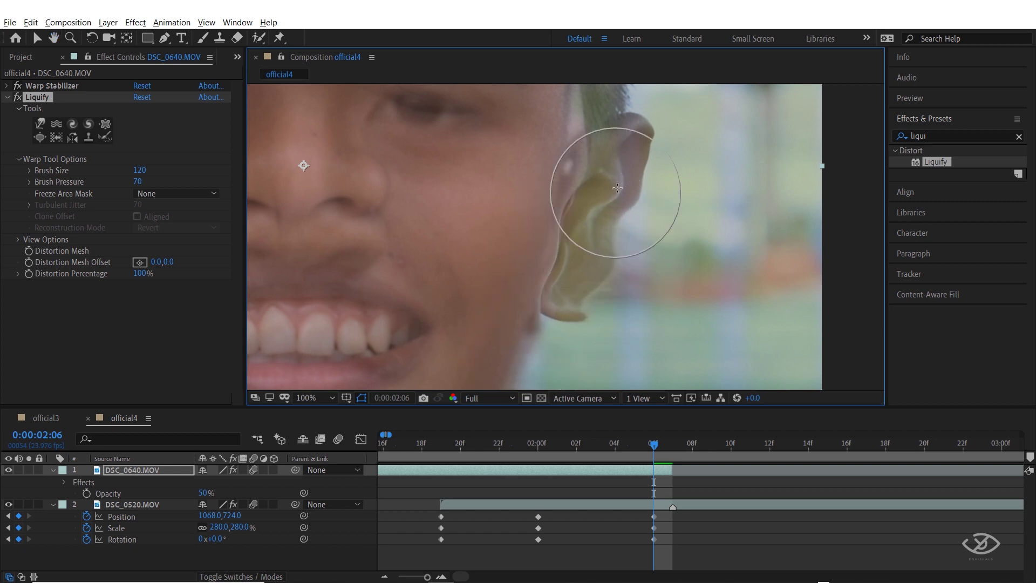
{"action": "mouse_move", "coordinate": [586, 148]}
{"action": "left_mouse_down"}
{"action": "mouse_move", "coordinate": [636, 127]}
{"action": "mouse_move", "coordinate": [596, 104]}
{"action": "left_mouse_up"}
{"action": "scroll", "coordinate": [619, 169], "scroll_direction": "down", "scroll_amount": 1}
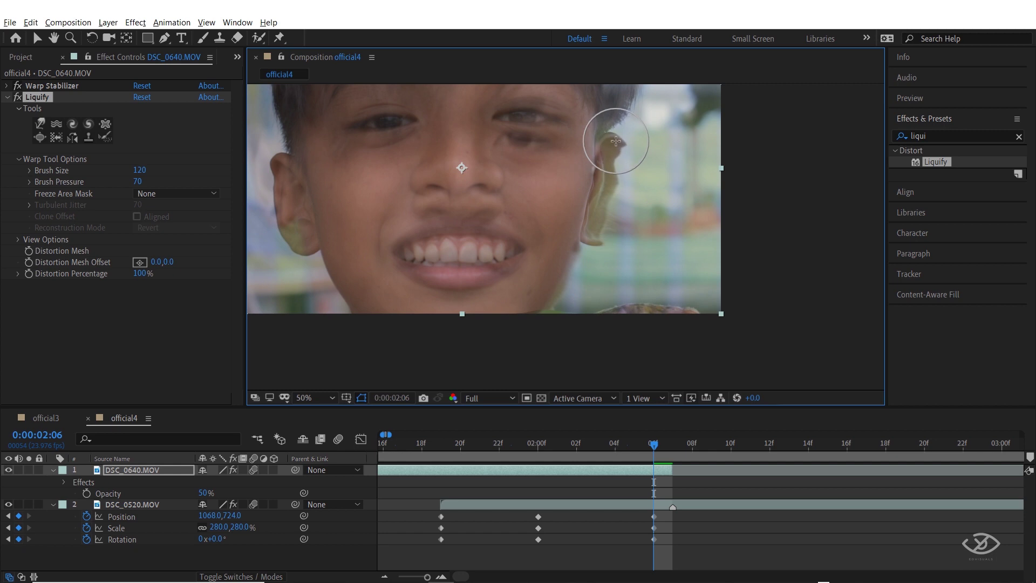
{"action": "left_click_drag", "start_coordinate": [614, 176], "coordinate": [596, 271]}
Step: Lower DSC_0640.MOV's opacity to 33% and warp the hair edge beside the boy's left temple inward with Liquify
{"action": "left_click_drag", "start_coordinate": [201, 494], "coordinate": [191, 494]}
{"action": "key", "text": "space"}
{"action": "left_click", "coordinate": [37, 97]}
{"action": "scroll", "coordinate": [583, 180], "scroll_direction": "up", "scroll_amount": 2}
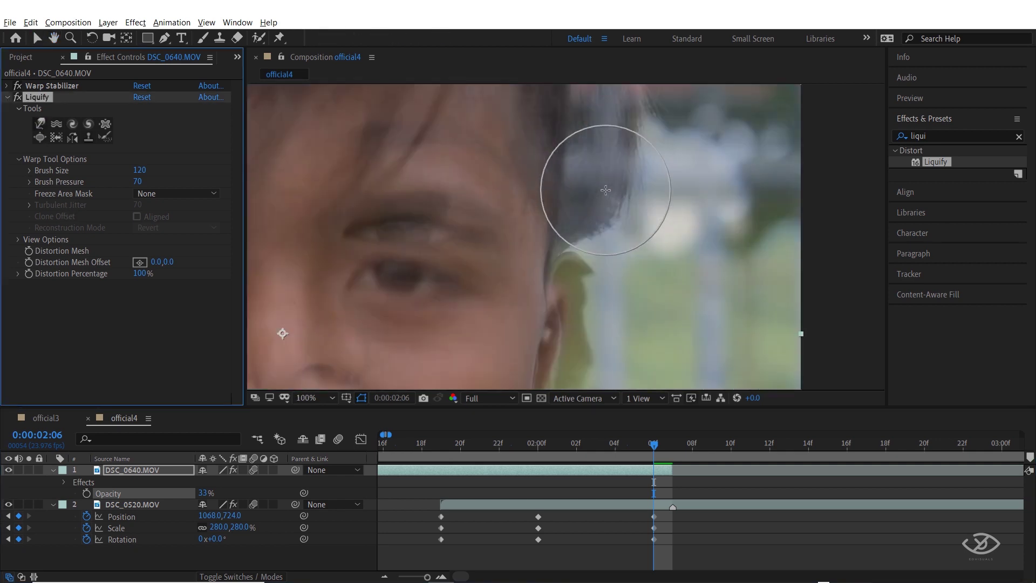
{"action": "left_click_drag", "start_coordinate": [554, 246], "coordinate": [543, 245]}
{"action": "left_click_drag", "start_coordinate": [612, 195], "coordinate": [569, 181]}
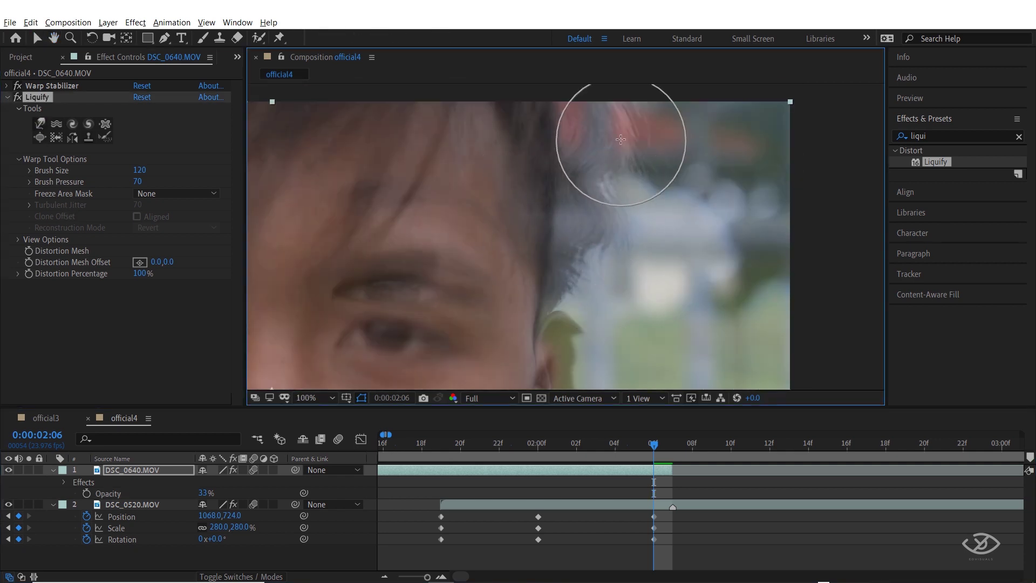
{"action": "left_click_drag", "start_coordinate": [616, 136], "coordinate": [555, 113]}
{"action": "mouse_move", "coordinate": [611, 229]}
{"action": "left_mouse_down"}
{"action": "mouse_move", "coordinate": [554, 212]}
{"action": "mouse_move", "coordinate": [578, 155]}
{"action": "mouse_move", "coordinate": [592, 148]}
{"action": "mouse_move", "coordinate": [570, 139]}
{"action": "left_mouse_up"}
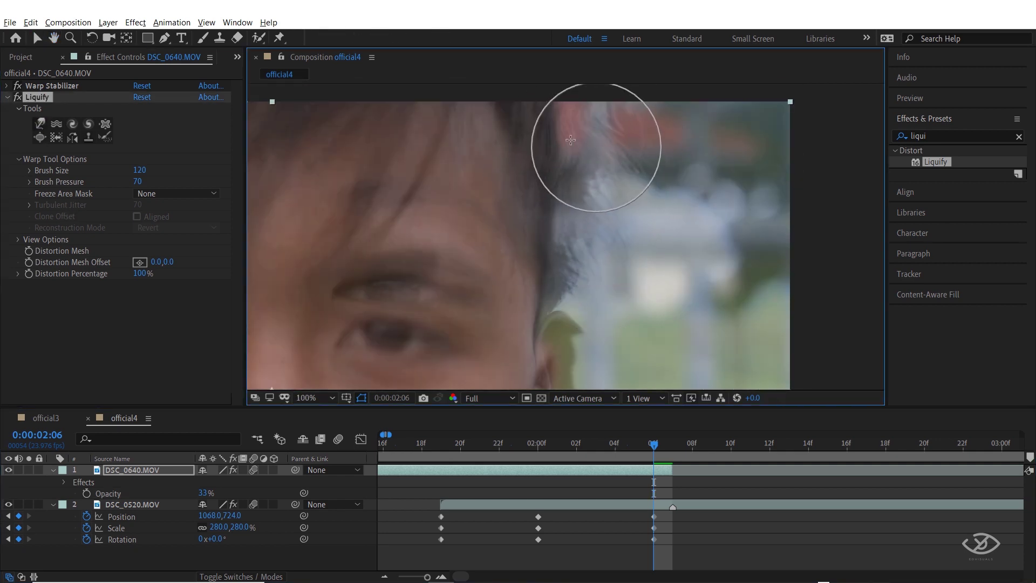
{"action": "left_click_drag", "start_coordinate": [574, 261], "coordinate": [545, 274]}
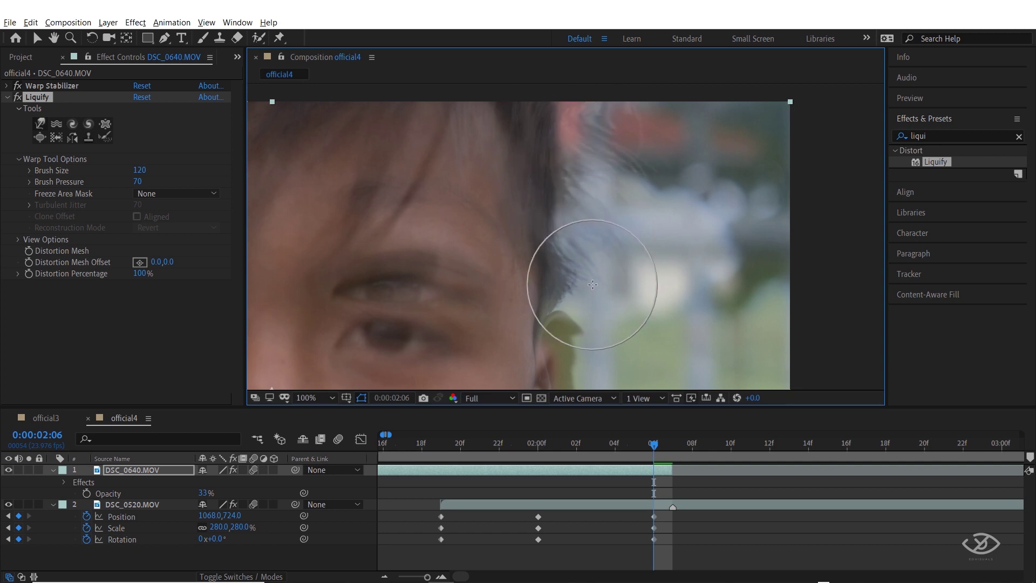
Step: Warp the boy's right ear outward with Liquify to line it up with the ear in DSC_0520.MOV
{"action": "scroll", "coordinate": [537, 264], "scroll_direction": "down", "scroll_amount": 1}
{"action": "mouse_move", "coordinate": [463, 349]}
{"action": "left_mouse_down"}
{"action": "mouse_move", "coordinate": [508, 317]}
{"action": "mouse_move", "coordinate": [564, 228]}
{"action": "left_mouse_up"}
{"action": "scroll", "coordinate": [573, 188], "scroll_direction": "up", "scroll_amount": 1}
{"action": "left_click_drag", "start_coordinate": [613, 187], "coordinate": [613, 255]}
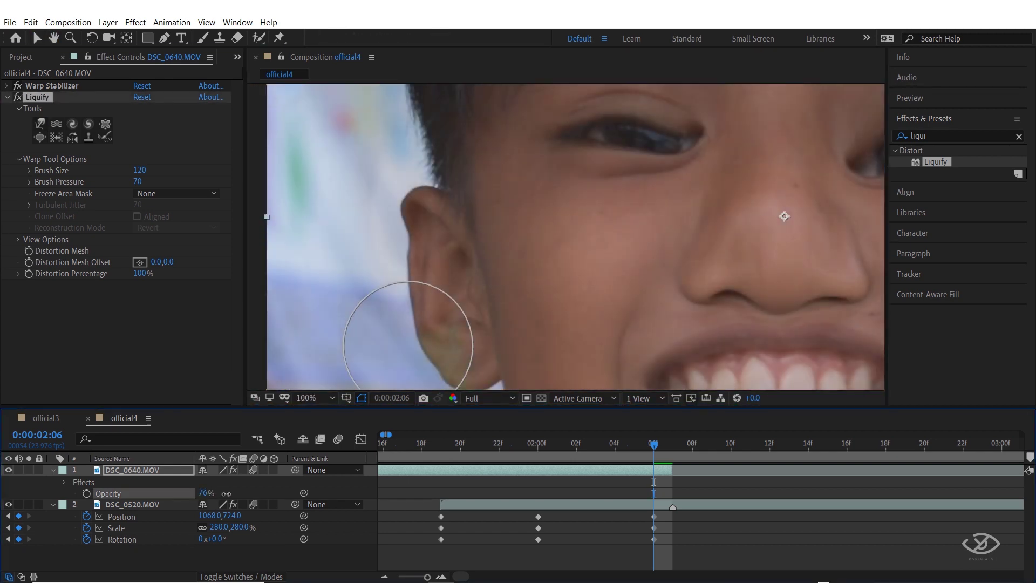
{"action": "left_click_drag", "start_coordinate": [418, 209], "coordinate": [398, 186]}
{"action": "mouse_move", "coordinate": [492, 327]}
{"action": "left_mouse_down"}
{"action": "mouse_move", "coordinate": [485, 303]}
{"action": "mouse_move", "coordinate": [438, 306]}
{"action": "left_mouse_up"}
{"action": "left_click_drag", "start_coordinate": [444, 192], "coordinate": [454, 235]}
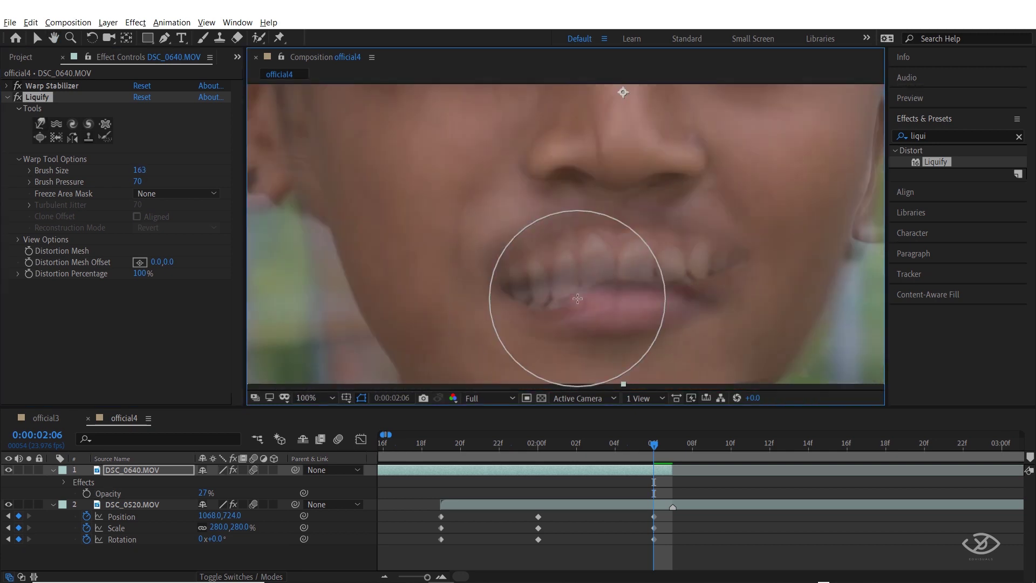
Step: Warp the smiling mouth with a Liquify brush of size 163 to match the closed lips underneath, then return to the Selection tool
{"action": "left_click_drag", "start_coordinate": [578, 299], "coordinate": [599, 254]}
{"action": "left_click_drag", "start_coordinate": [632, 239], "coordinate": [582, 208]}
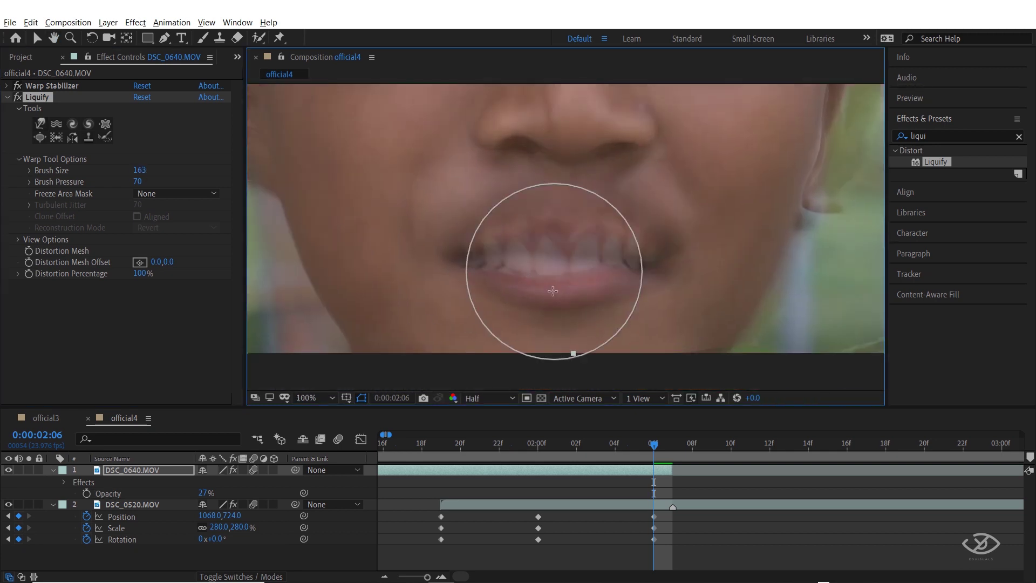
{"action": "left_click_drag", "start_coordinate": [702, 97], "coordinate": [565, 368]}
{"action": "left_click_drag", "start_coordinate": [377, 383], "coordinate": [597, 238]}
{"action": "scroll", "coordinate": [561, 374], "scroll_direction": "down", "scroll_amount": 1}
{"action": "key", "text": "v"}
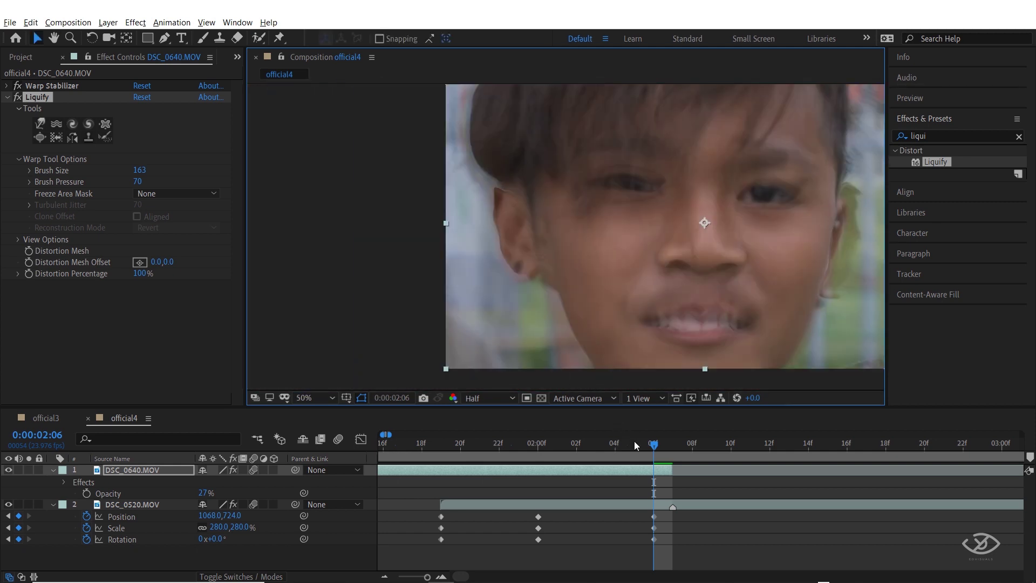
Step: Reduce the composition preview to Quarter resolution
{"action": "left_click_drag", "start_coordinate": [140, 275], "coordinate": [194, 318]}
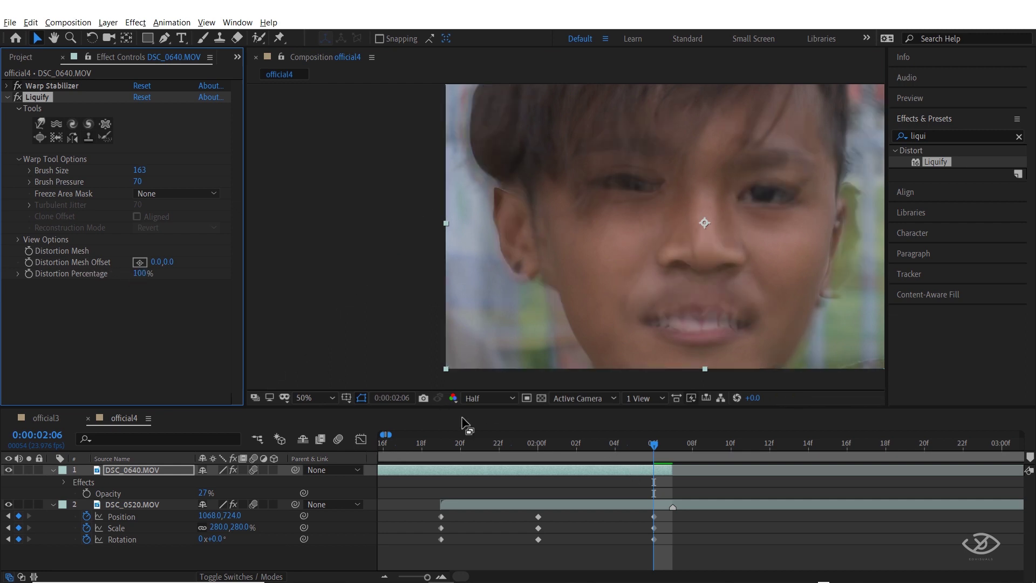
{"action": "left_click", "coordinate": [496, 398]}
{"action": "left_click", "coordinate": [500, 474]}
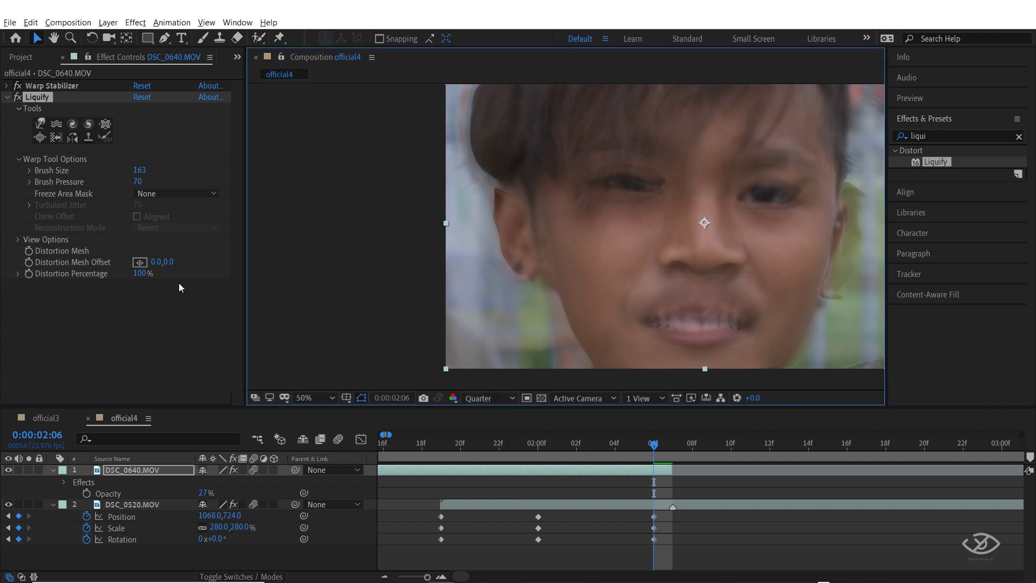
Step: At 0:00:02:06, add a Liquify Distortion Percentage keyframe of 100% on DSC_0640.MOV and reveal it in the timeline
{"action": "mouse_move", "coordinate": [140, 273]}
{"action": "left_mouse_down"}
{"action": "mouse_move", "coordinate": [83, 274]}
{"action": "mouse_move", "coordinate": [190, 290]}
{"action": "mouse_move", "coordinate": [63, 273]}
{"action": "mouse_move", "coordinate": [155, 286]}
{"action": "left_mouse_up"}
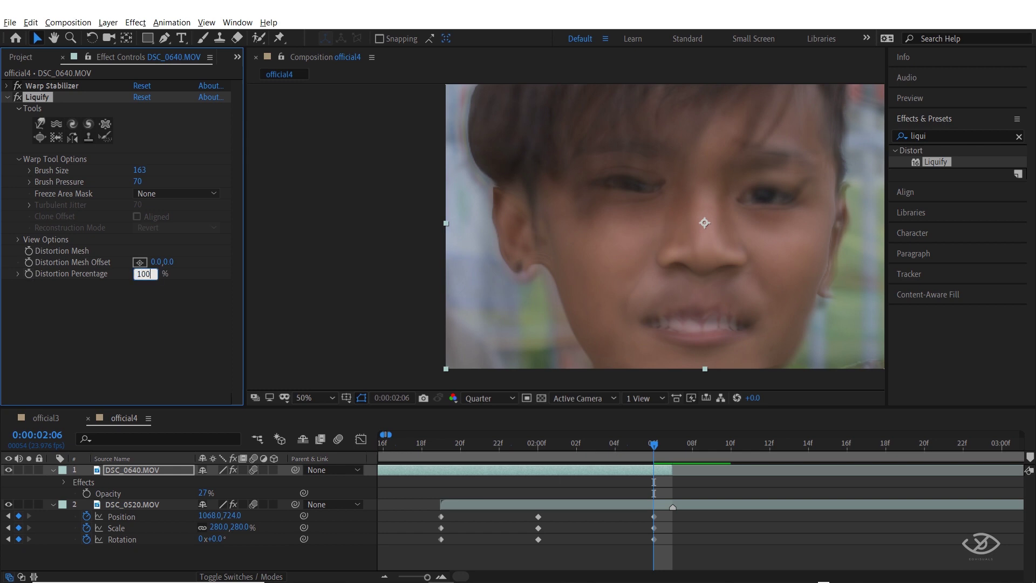
{"action": "key", "text": "Return"}
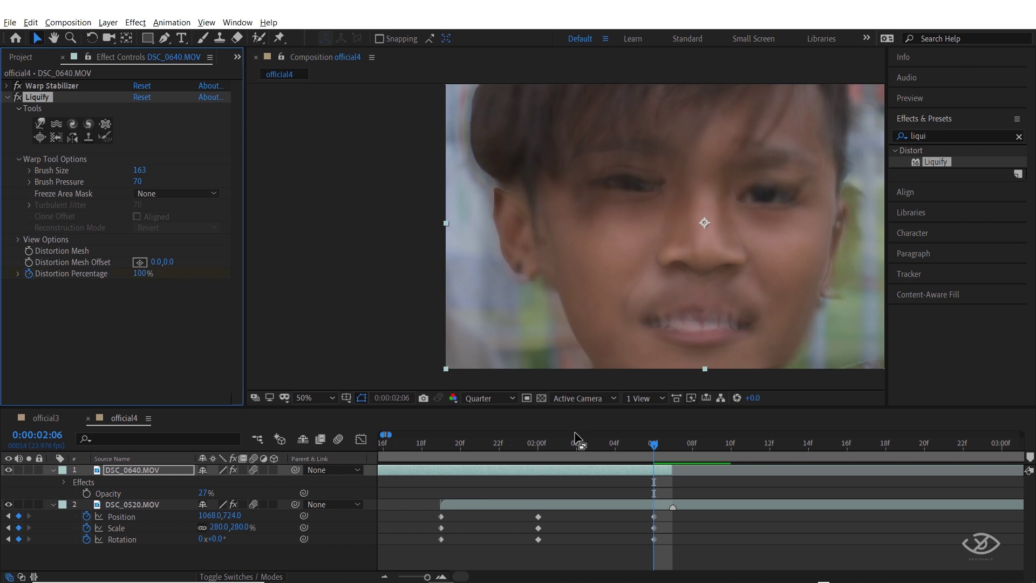
{"action": "key", "text": "u"}
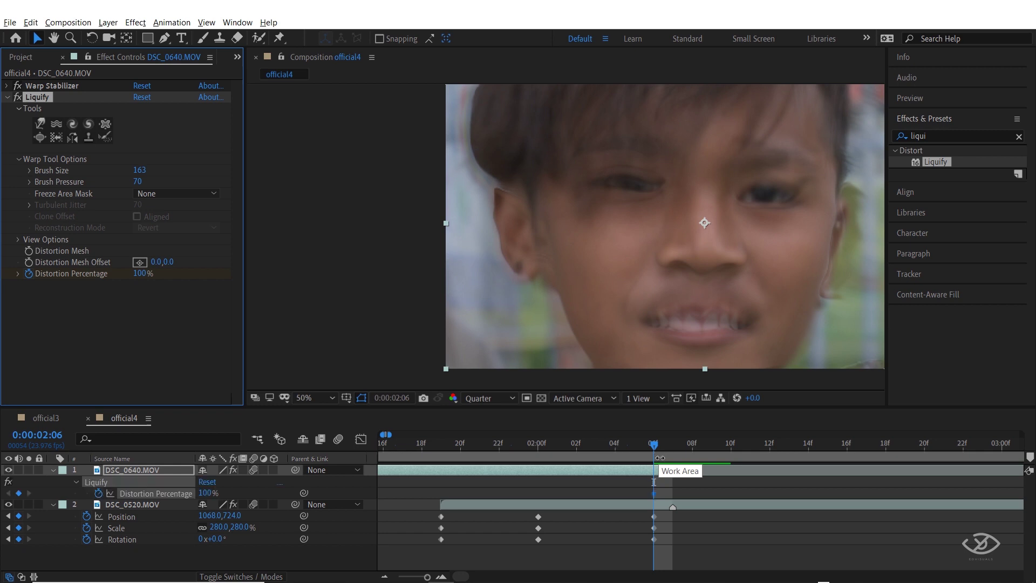
Step: At 0:00:01:19, set DSC_0640.MOV's Liquify Distortion Percentage to 0%
{"action": "left_click_drag", "start_coordinate": [657, 454], "coordinate": [442, 454]}
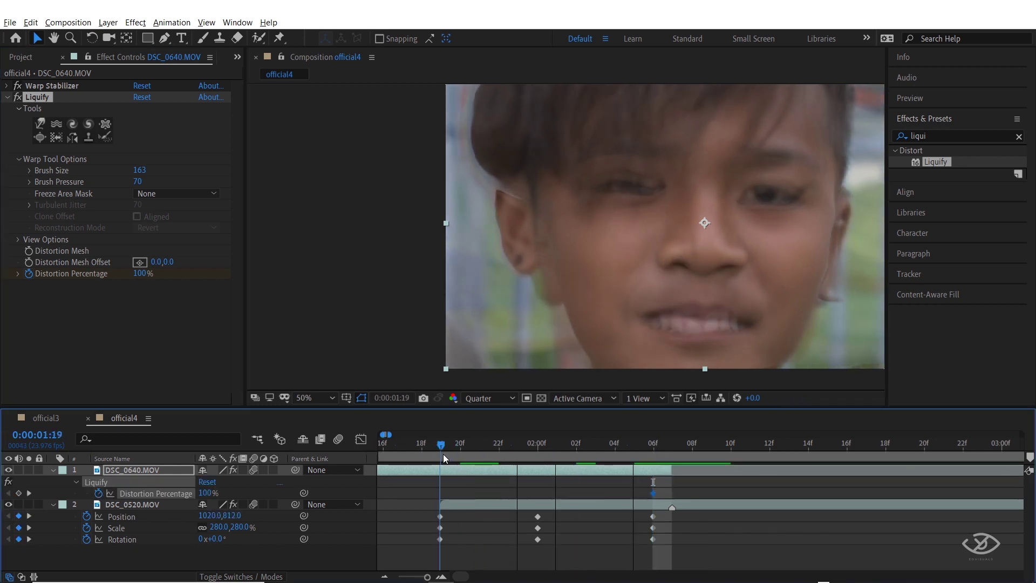
{"action": "left_click_drag", "start_coordinate": [142, 274], "coordinate": [74, 278]}
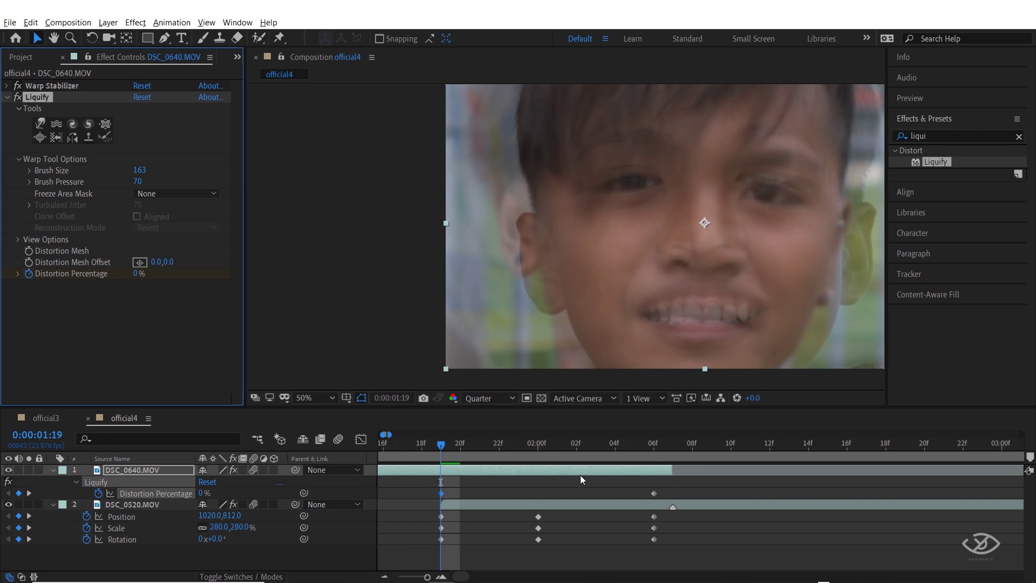
{"action": "mouse_move", "coordinate": [441, 445]}
{"action": "left_mouse_down"}
{"action": "mouse_move", "coordinate": [678, 449]}
{"action": "mouse_move", "coordinate": [441, 446]}
{"action": "left_mouse_up"}
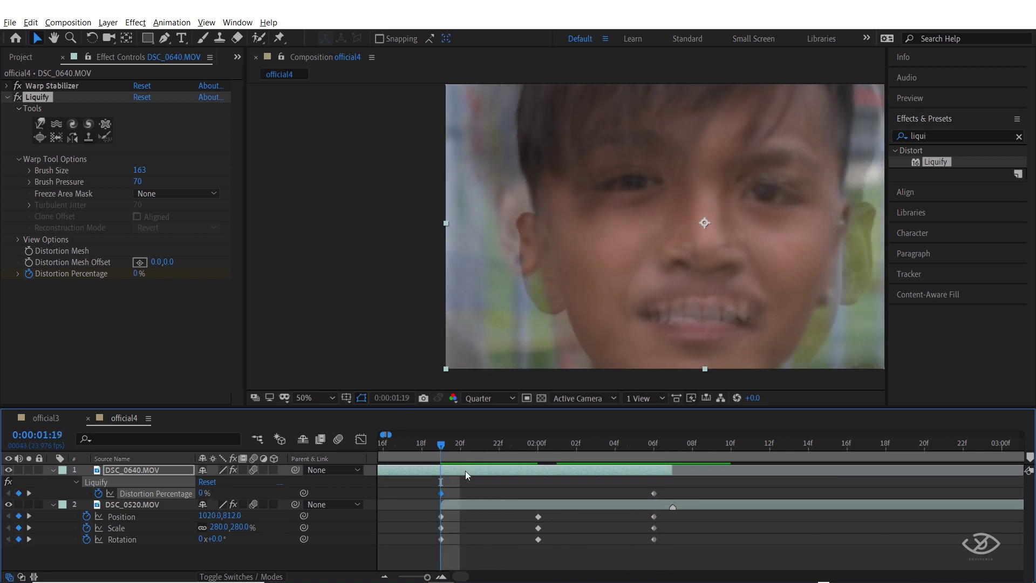
Step: Keyframe DSC_0640.MOV's opacity at 100% at 0:00:01:19 and 0% at 0:00:02:06
{"action": "key", "text": "shift+t"}
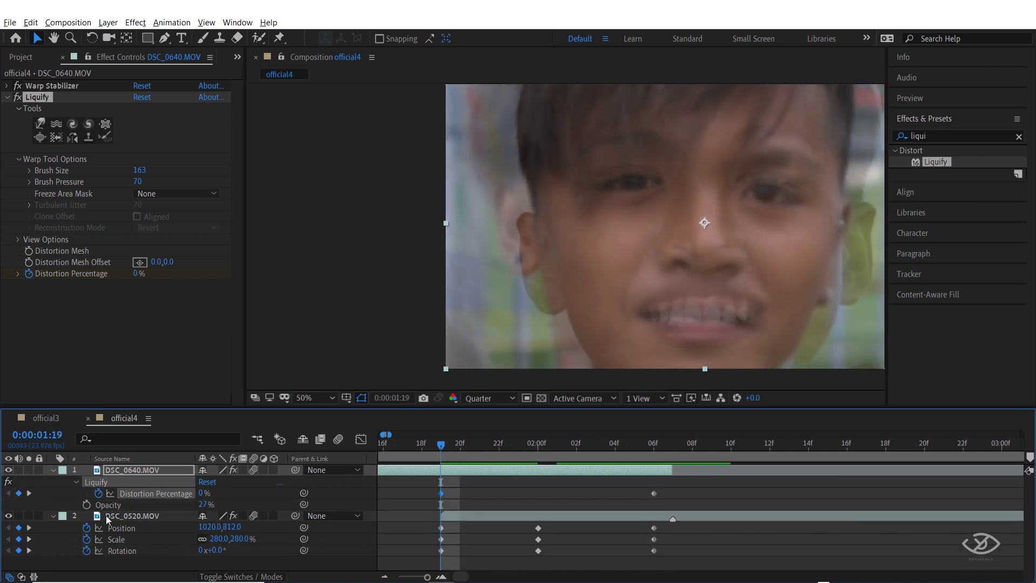
{"action": "left_click", "coordinate": [87, 505]}
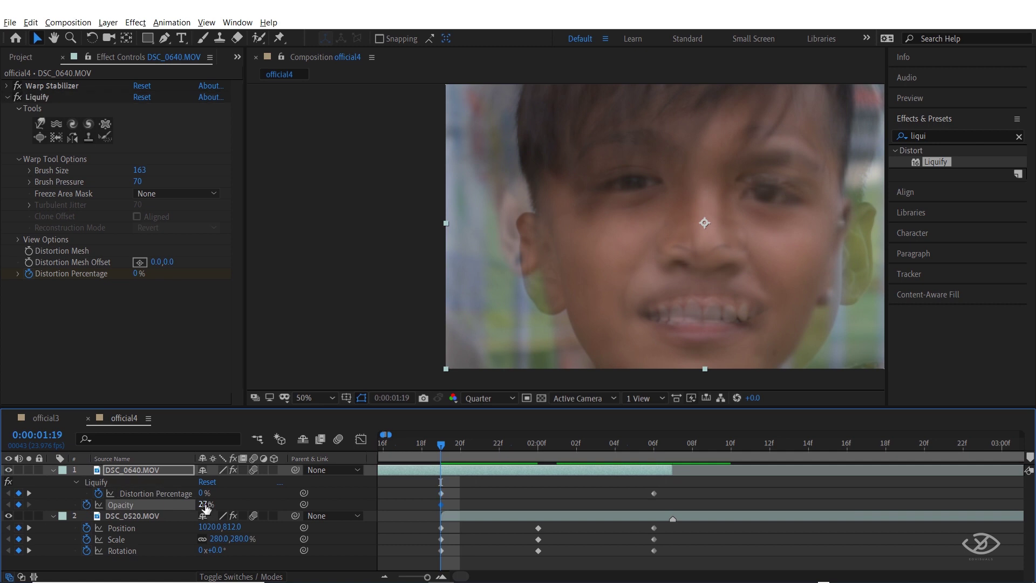
{"action": "left_click_drag", "start_coordinate": [205, 504], "coordinate": [280, 509]}
{"action": "left_click_drag", "start_coordinate": [443, 448], "coordinate": [653, 456]}
{"action": "left_click_drag", "start_coordinate": [208, 510], "coordinate": [99, 504]}
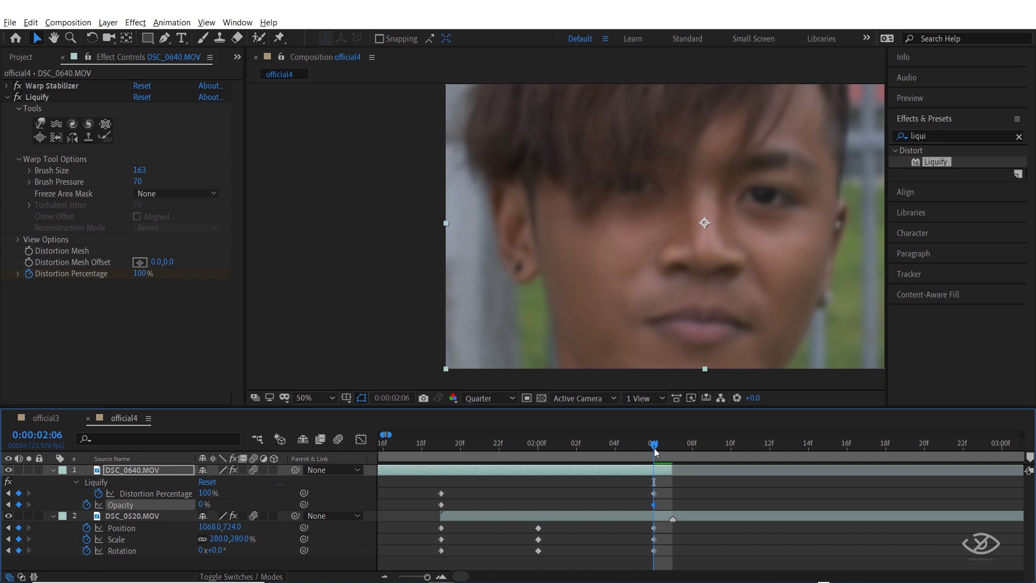
Step: Play back the morph from 0:00:01:18 and reduce the composition view to 25%
{"action": "left_click_drag", "start_coordinate": [656, 452], "coordinate": [422, 451]}
{"action": "key", "text": "space"}
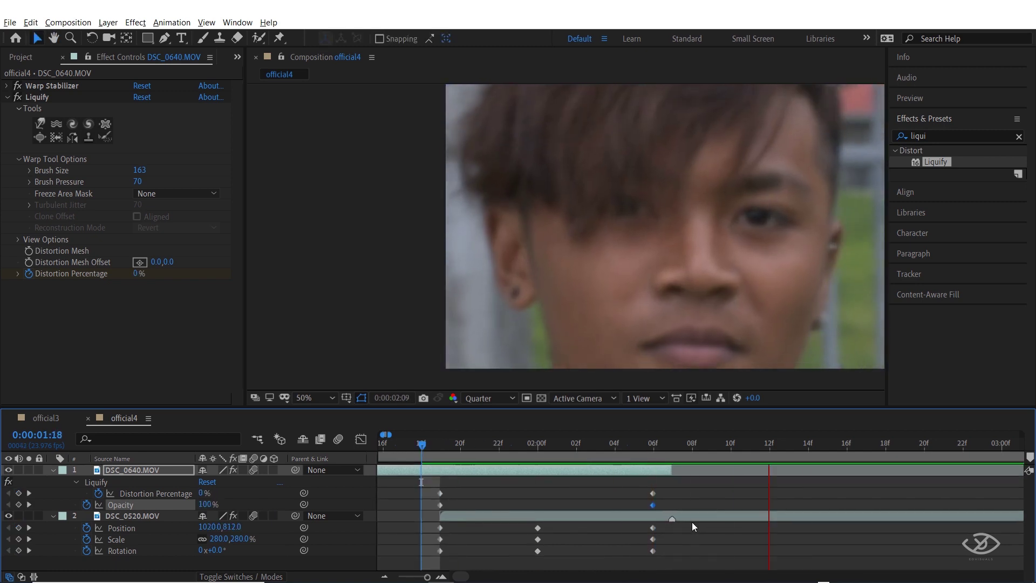
{"action": "scroll", "coordinate": [610, 277], "scroll_direction": "down", "scroll_amount": 2}
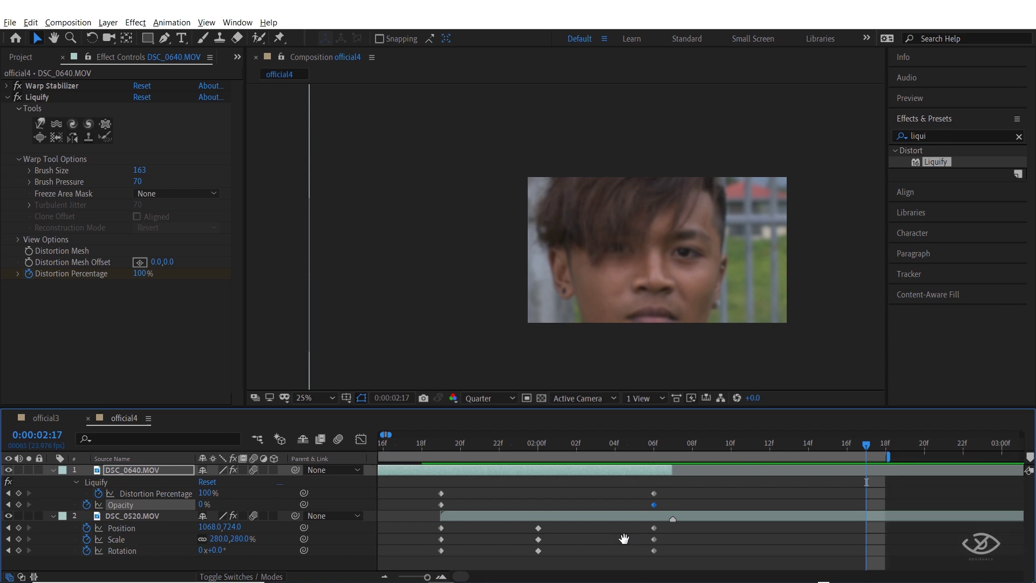
{"action": "key", "text": "space"}
{"action": "key", "text": "space"}
{"action": "scroll", "coordinate": [561, 525], "scroll_direction": "down", "scroll_amount": 2}
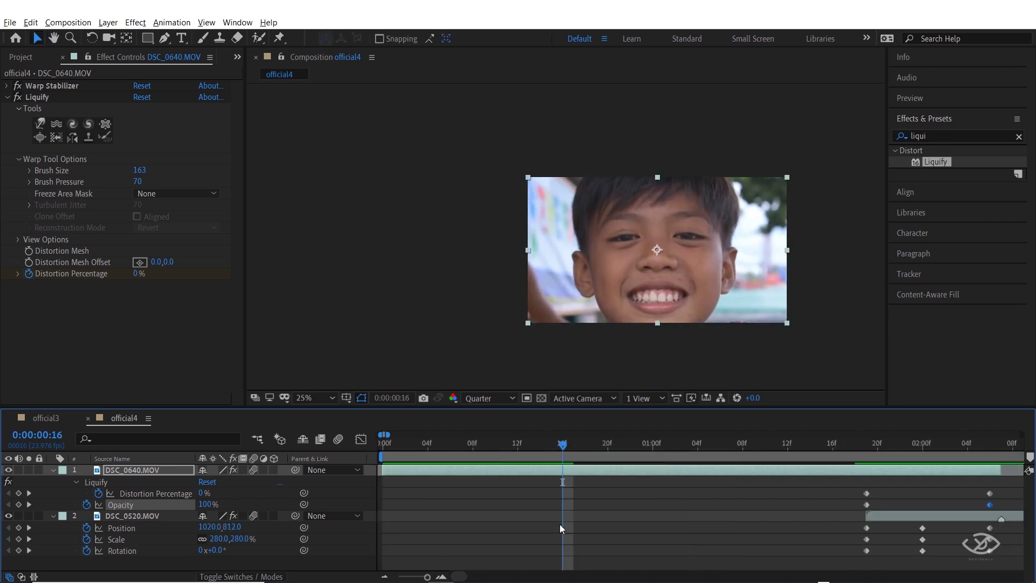
Step: Start the work area at 0:00:01:10 and play back the transition
{"action": "left_click", "coordinate": [762, 447]}
{"action": "key", "text": "b"}
{"action": "key", "text": "space"}
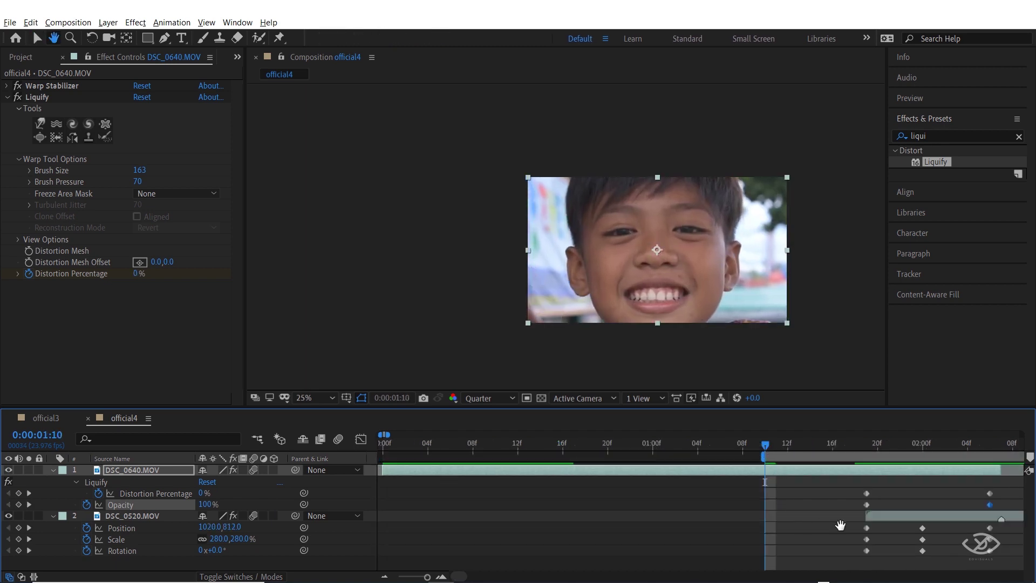
{"action": "left_click_drag", "start_coordinate": [839, 526], "coordinate": [495, 529]}
{"action": "key", "text": "v"}
{"action": "key", "text": "space"}
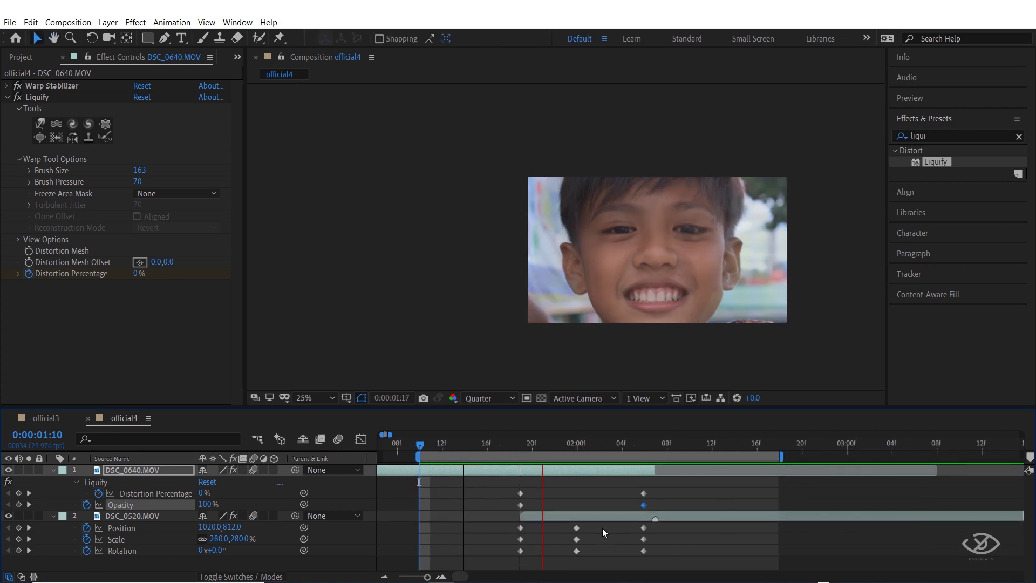
{"action": "key", "text": "space"}
Step: Start the work area at 0:00:01:16, replay the transition and scrub through it to 0:00:02:05
{"action": "left_click", "coordinate": [489, 444]}
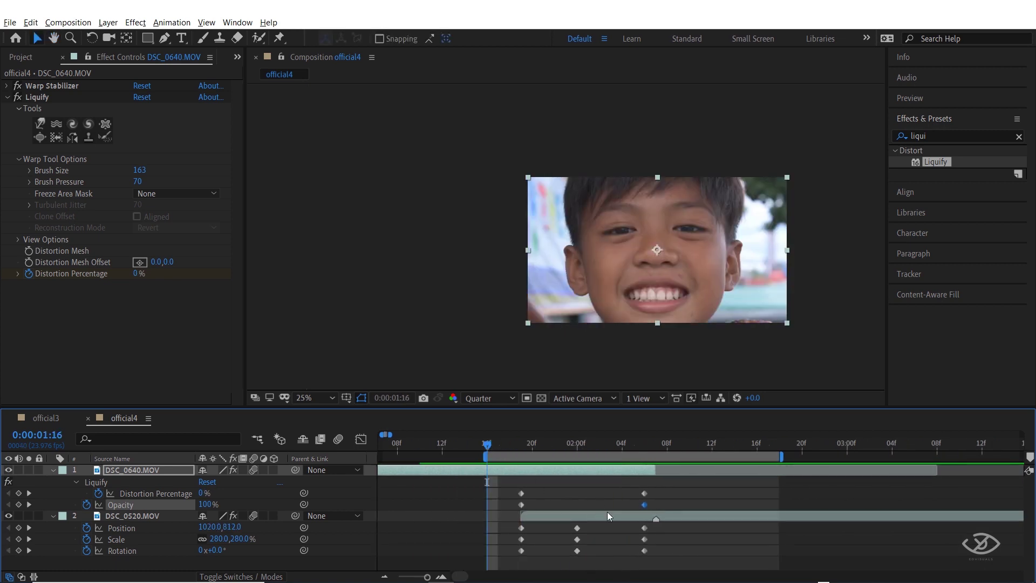
{"action": "key", "text": "space"}
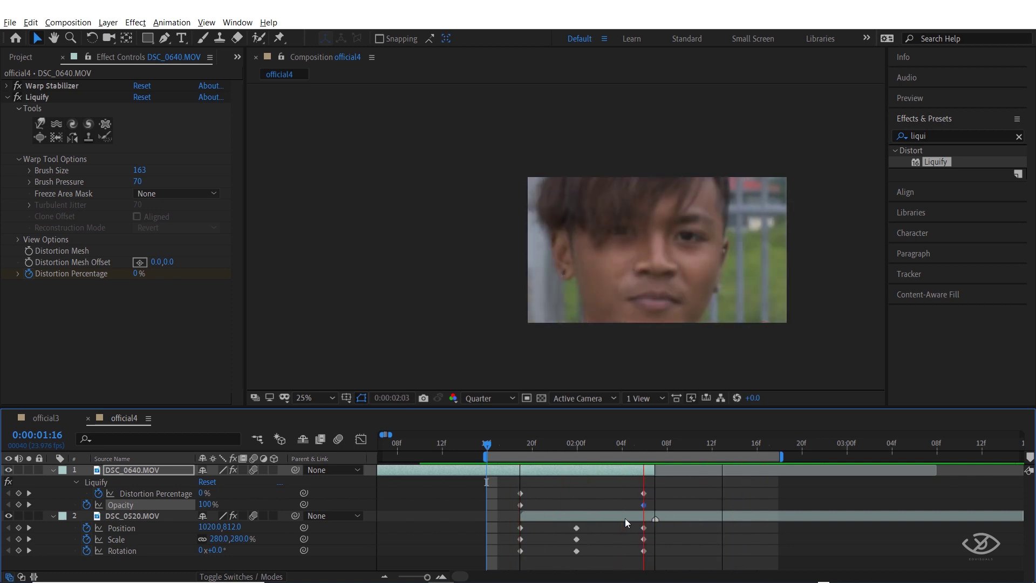
{"action": "key", "text": "space"}
{"action": "scroll", "coordinate": [555, 529], "scroll_direction": "up", "scroll_amount": 2}
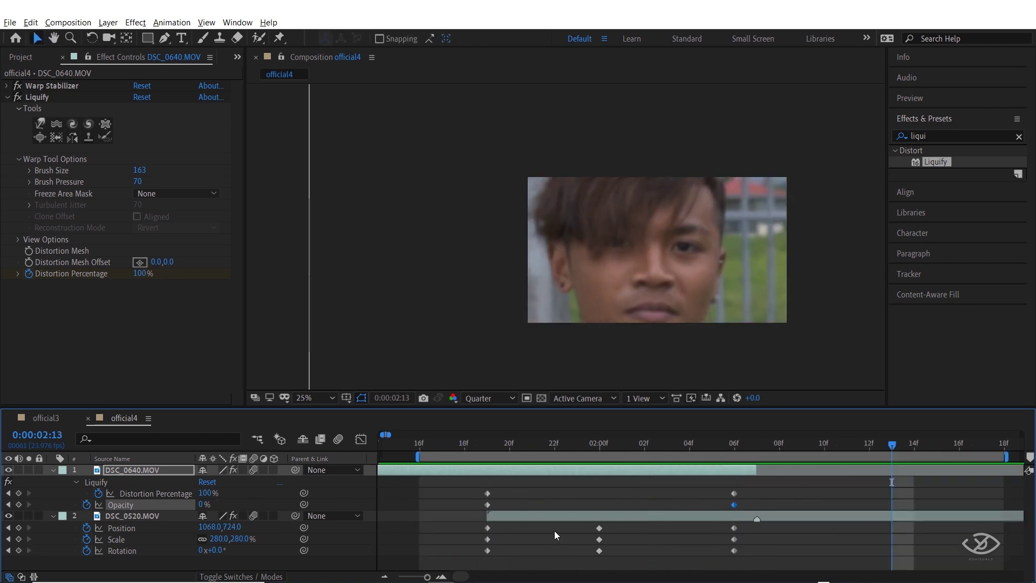
{"action": "scroll", "coordinate": [666, 490], "scroll_direction": "left", "scroll_amount": 2}
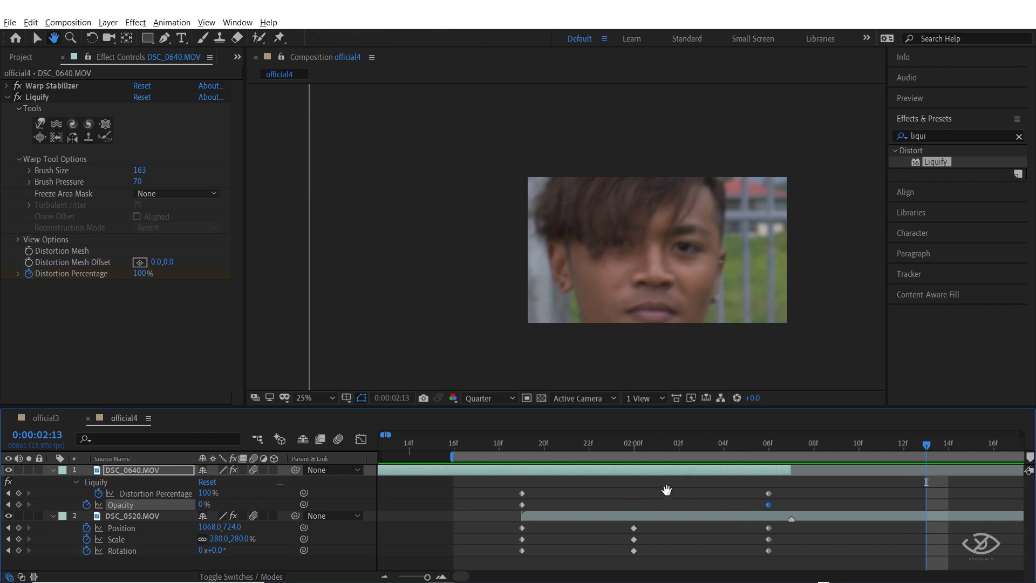
{"action": "left_click", "coordinate": [501, 444]}
{"action": "left_click_drag", "start_coordinate": [502, 448], "coordinate": [749, 454]}
Step: Apply the Liquify effect to DSC_0520.MOV and collapse its Warp Stabilizer settings
{"action": "left_click", "coordinate": [840, 519]}
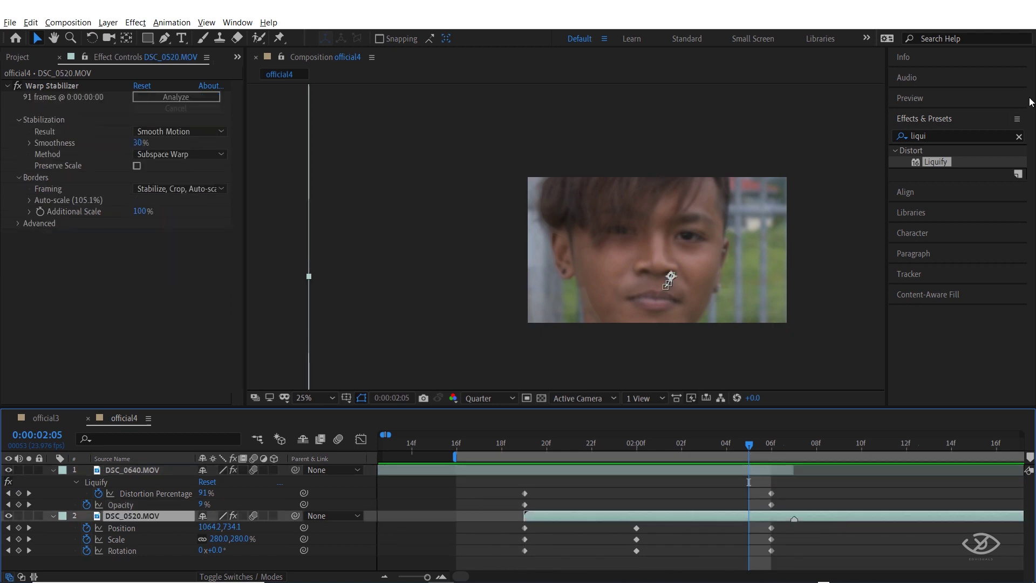
{"action": "double_click", "coordinate": [944, 160]}
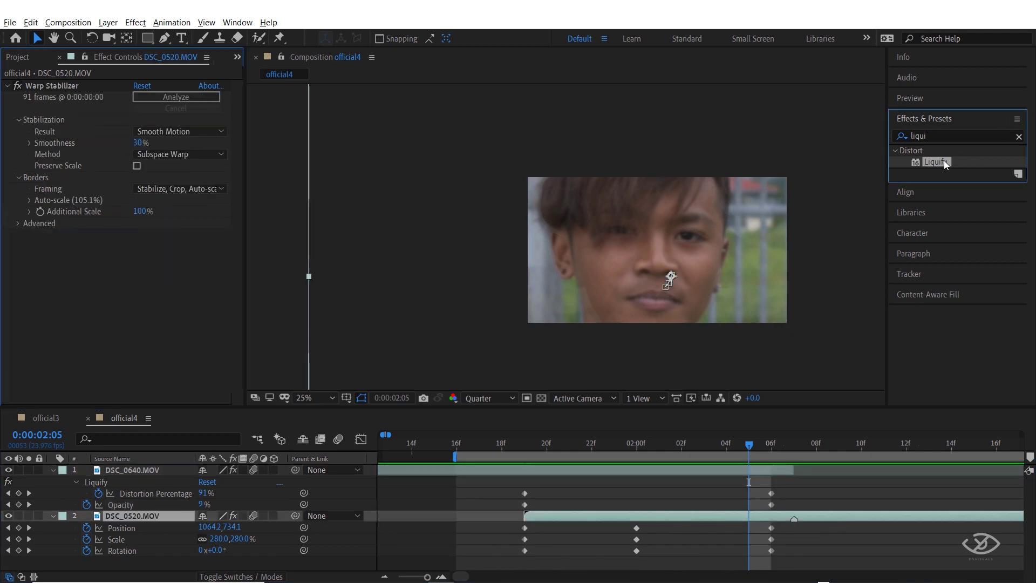
{"action": "left_click", "coordinate": [7, 86]}
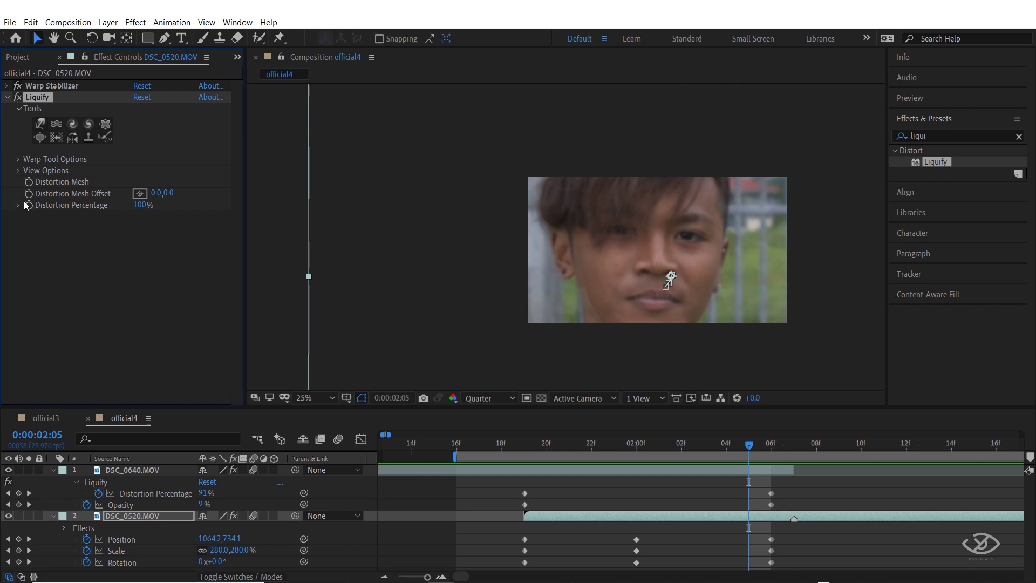
Step: Set the Liquify warp brush on DSC_0520.MOV to a size of 133 and a pressure of 70
{"action": "left_click", "coordinate": [19, 159]}
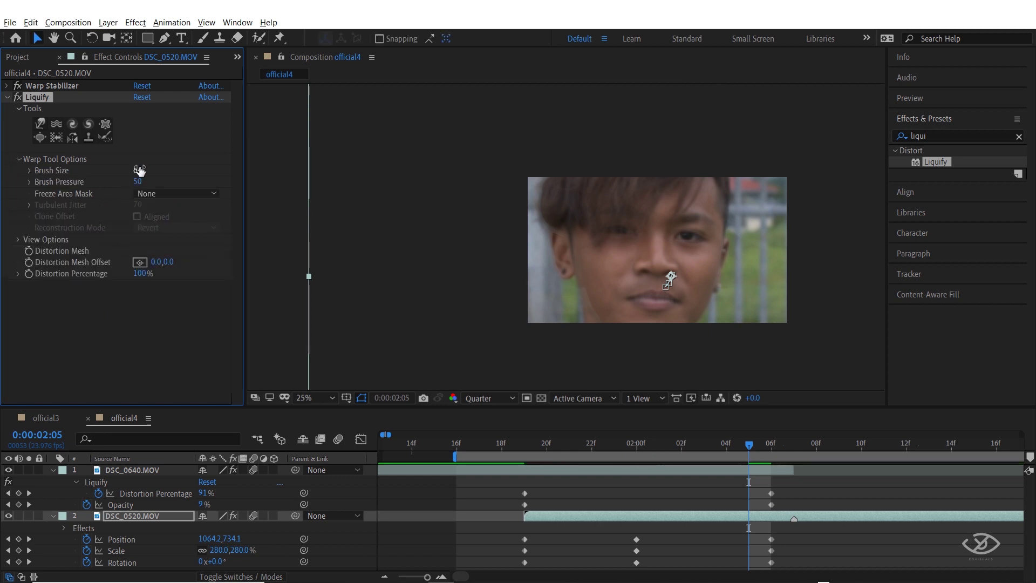
{"action": "type", "text": "7"}
{"action": "scroll", "coordinate": [631, 258], "scroll_direction": "up", "scroll_amount": 2}
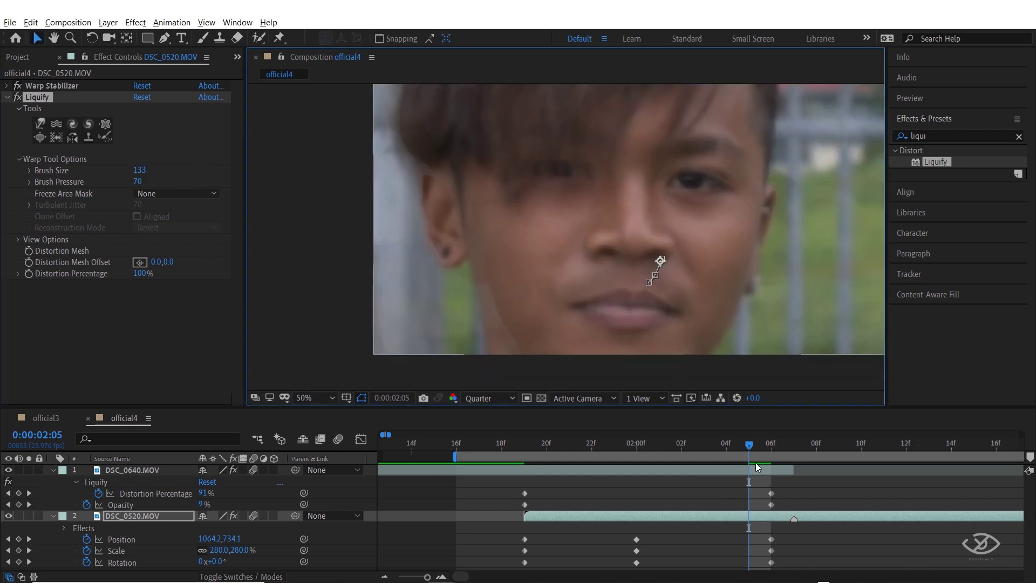
Step: At 0:00:01:19, set DSC_0640.MOV's opacity to 50%, reduce it further to 18%, and reselect DSC_0520.MOV
{"action": "left_click_drag", "start_coordinate": [749, 443], "coordinate": [525, 455]}
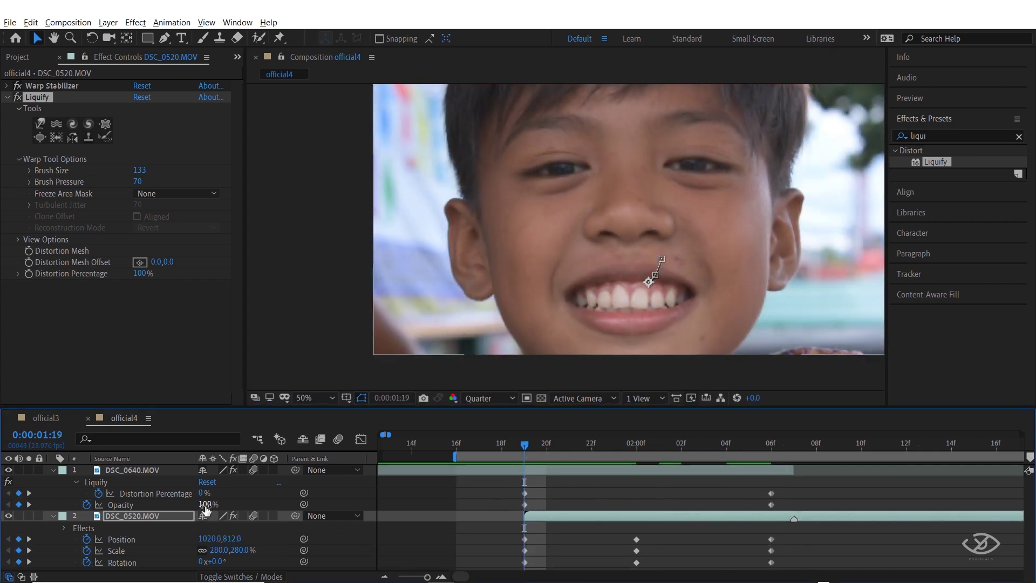
{"action": "type", "text": "50"}
{"action": "key", "text": "Return"}
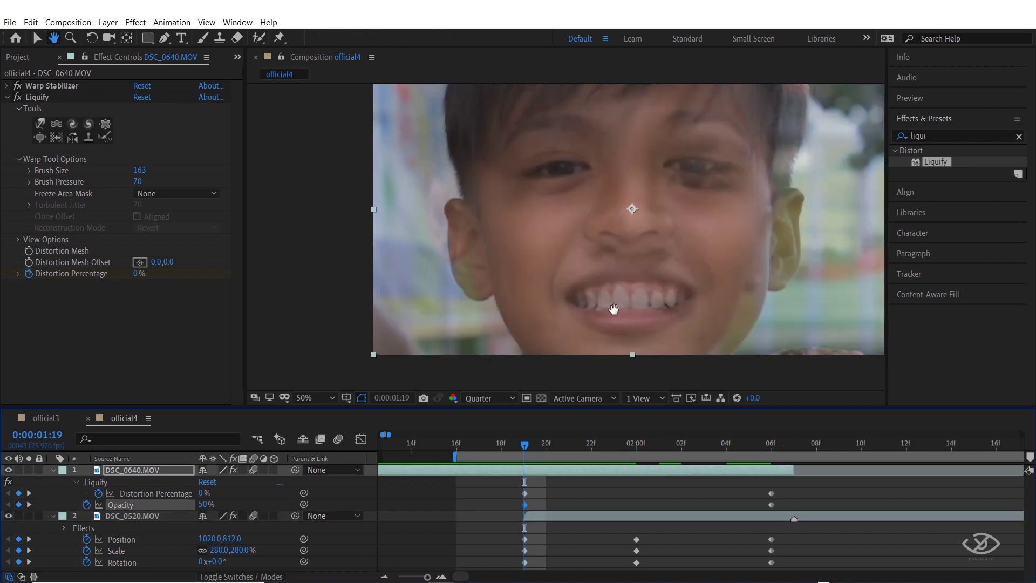
{"action": "left_click", "coordinate": [542, 516]}
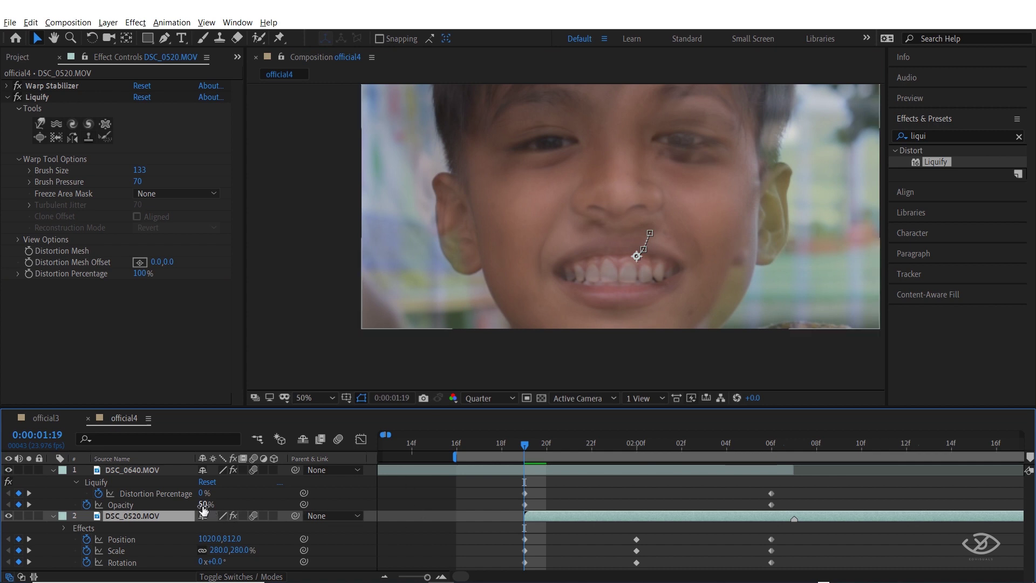
{"action": "left_click_drag", "start_coordinate": [204, 504], "coordinate": [170, 496]}
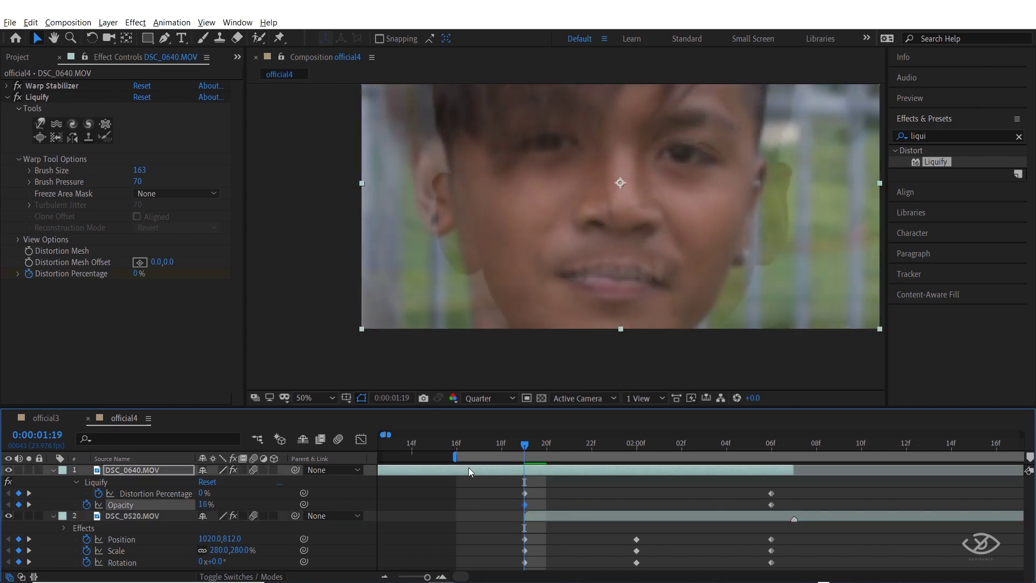
{"action": "left_click", "coordinate": [571, 517]}
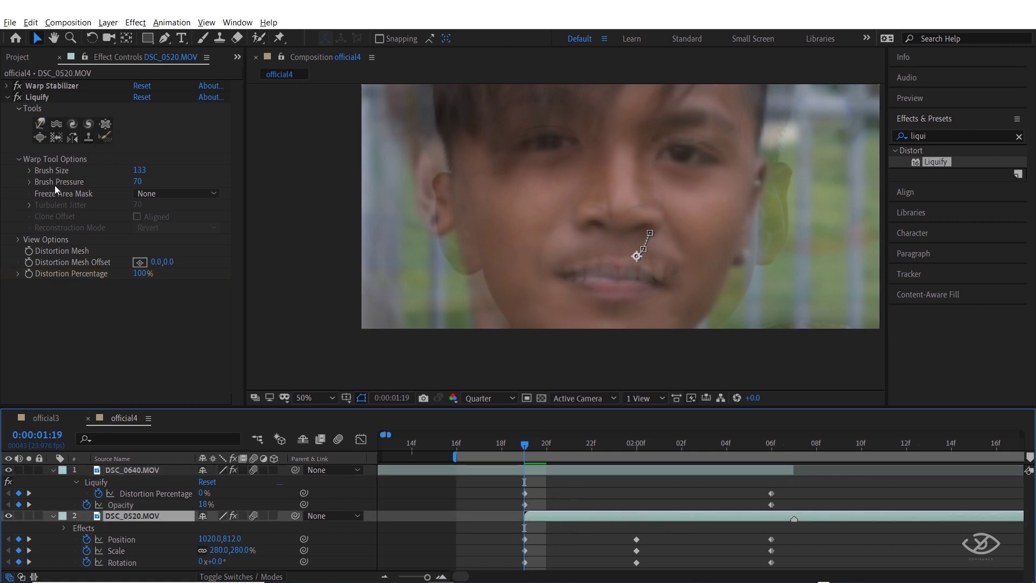
Step: Warp DSC_0520.MOV's left-hand ear and cheek to match the boy's face outline, and set the preview resolution to Third
{"action": "left_click", "coordinate": [40, 124]}
{"action": "left_click_drag", "start_coordinate": [453, 226], "coordinate": [497, 271]}
{"action": "left_click_drag", "start_coordinate": [427, 169], "coordinate": [442, 193]}
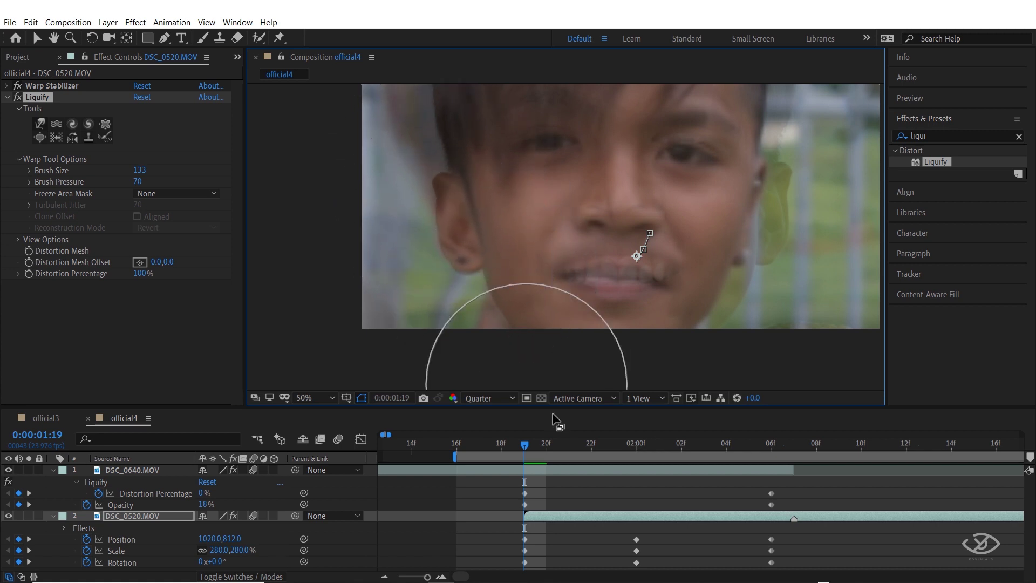
{"action": "left_click", "coordinate": [506, 403]}
{"action": "left_click", "coordinate": [498, 449]}
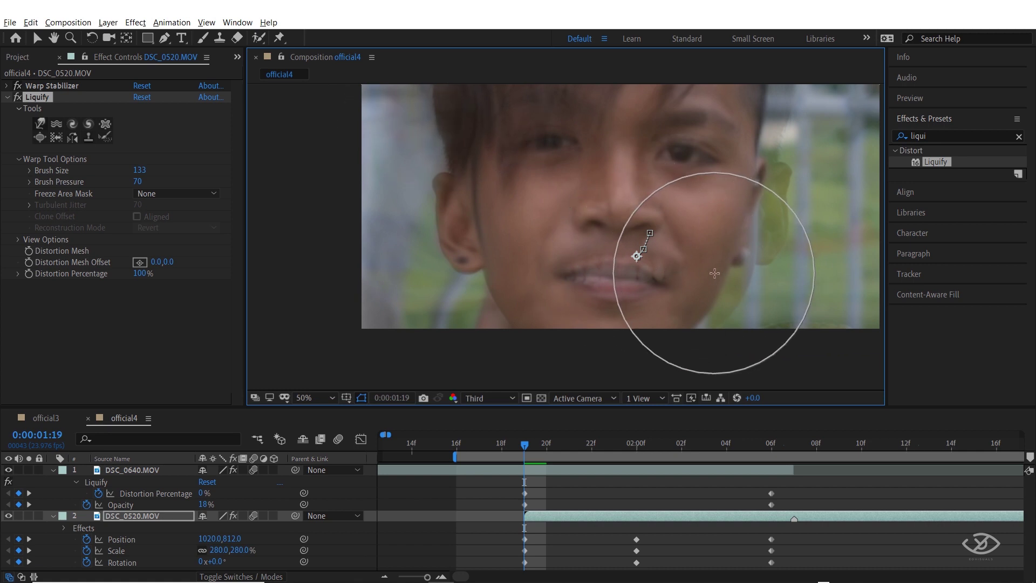
Step: Warp the jaw and the right-hand ear of DSC_0520.MOV to line up with the boy's jaw and ear
{"action": "key", "text": "h"}
{"action": "left_click_drag", "start_coordinate": [717, 293], "coordinate": [683, 270]}
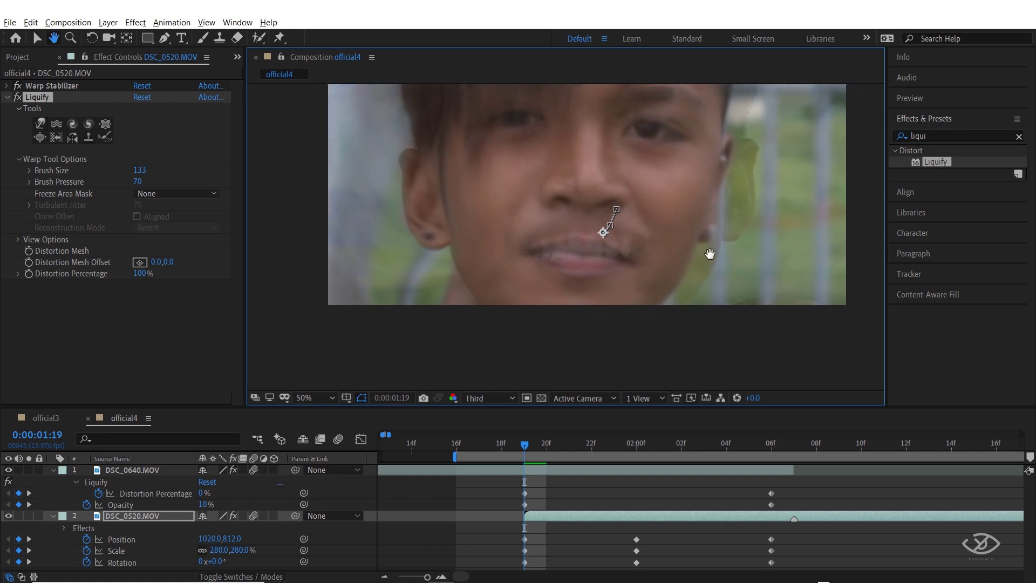
{"action": "left_click_drag", "start_coordinate": [452, 295], "coordinate": [484, 294]}
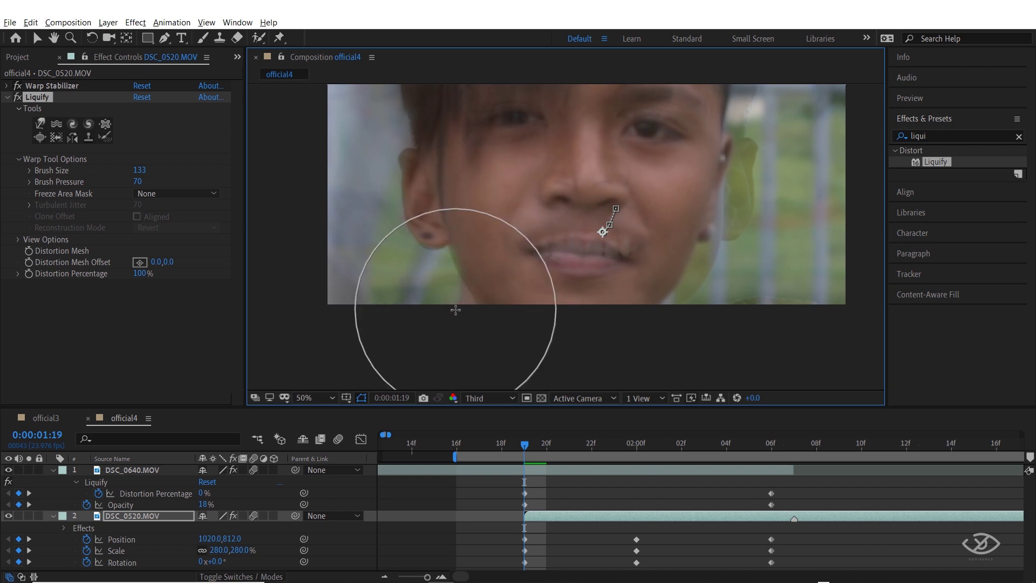
{"action": "mouse_move", "coordinate": [681, 259]}
{"action": "left_mouse_down"}
{"action": "mouse_move", "coordinate": [696, 268]}
{"action": "mouse_move", "coordinate": [679, 290]}
{"action": "left_mouse_up"}
{"action": "left_click_drag", "start_coordinate": [714, 222], "coordinate": [741, 194]}
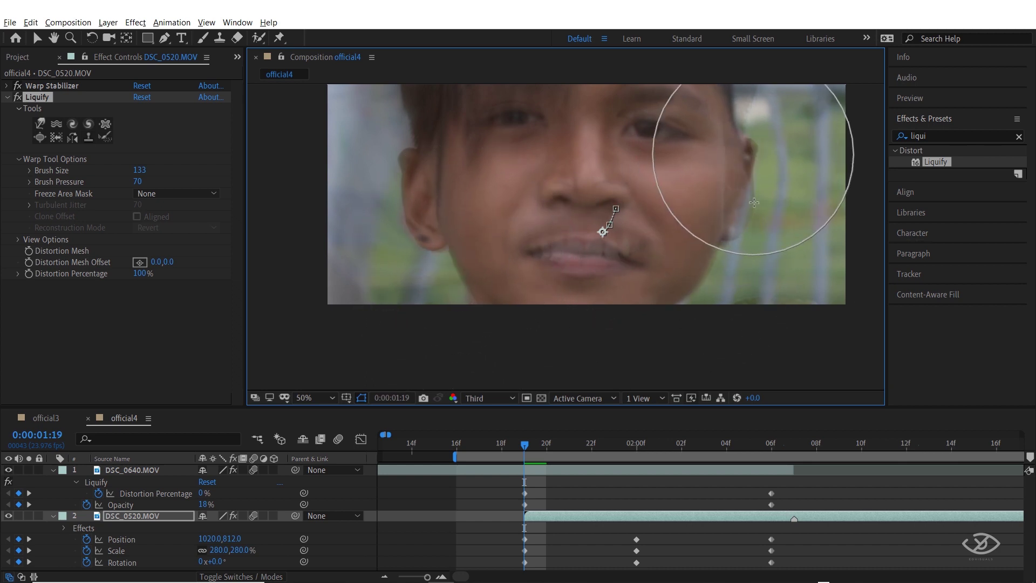
Step: Raise DSC_0640.MOV's opacity to 58% and vary it to compare the features of the two faces
{"action": "left_click_drag", "start_coordinate": [203, 504], "coordinate": [205, 504]}
{"action": "left_click", "coordinate": [132, 516]}
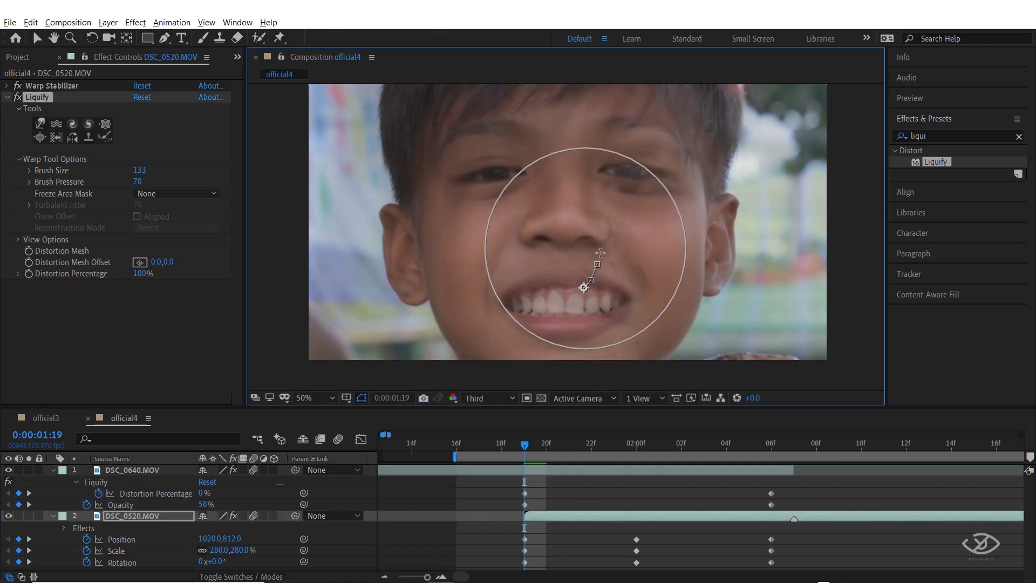
{"action": "left_click_drag", "start_coordinate": [205, 504], "coordinate": [107, 499]}
{"action": "left_click", "coordinate": [132, 515]}
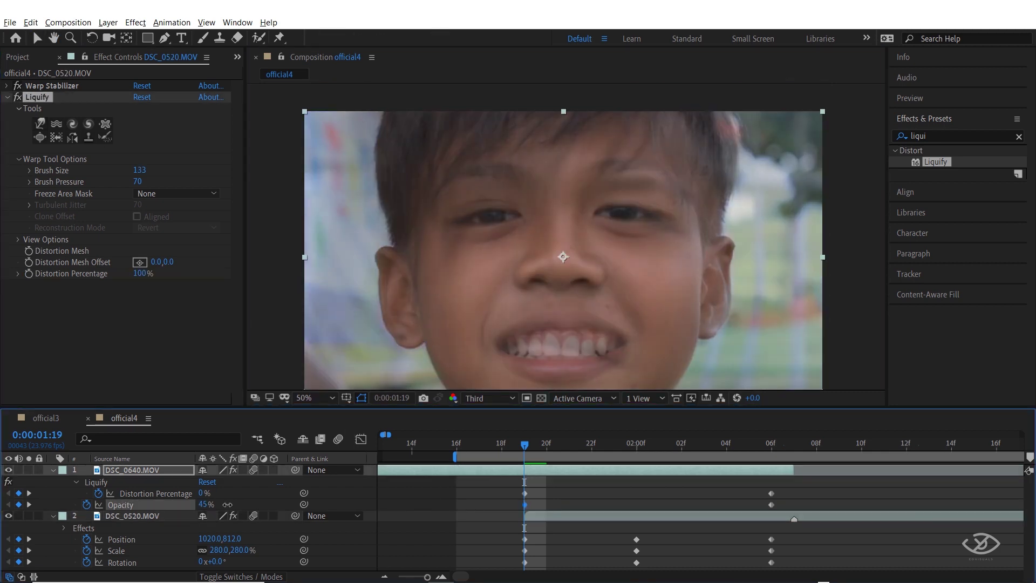
Step: Set DSC_0640.MOV's opacity to 24% and warp DSC_0520.MOV's mouth upward to match the boy's mouth
{"action": "left_click_drag", "start_coordinate": [203, 504], "coordinate": [190, 504]}
{"action": "left_click", "coordinate": [542, 517]}
{"action": "left_click", "coordinate": [37, 98]}
{"action": "left_click", "coordinate": [528, 181]}
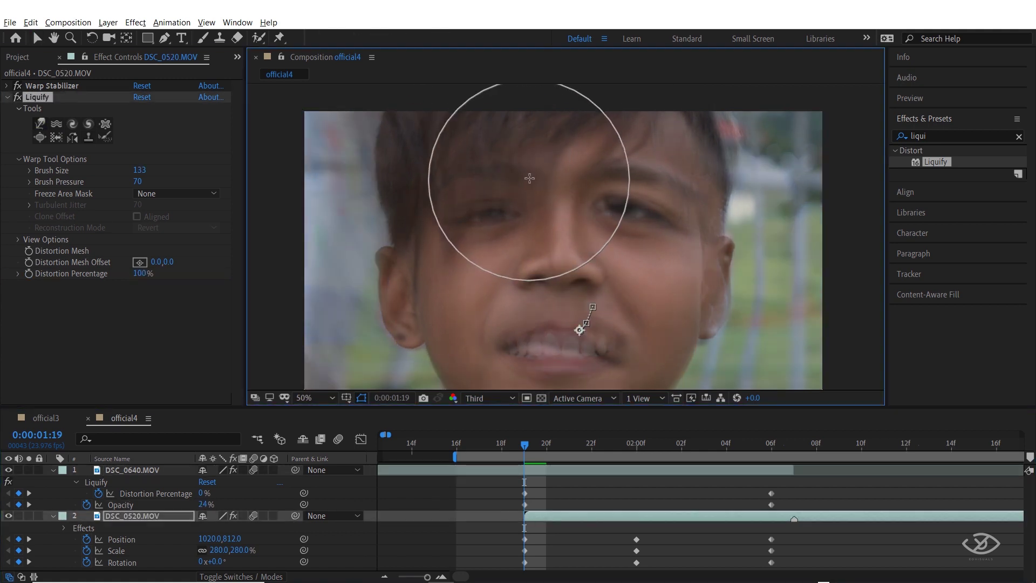
{"action": "left_click_drag", "start_coordinate": [543, 334], "coordinate": [536, 301]}
Step: Adjust DSC_0640.MOV's opacity for comparison and refine both mouth corners of DSC_0520.MOV with small Liquify warps
{"action": "mouse_move", "coordinate": [203, 504]}
{"action": "left_mouse_down"}
{"action": "mouse_move", "coordinate": [221, 503]}
{"action": "mouse_move", "coordinate": [152, 500]}
{"action": "left_mouse_up"}
{"action": "left_click", "coordinate": [541, 517]}
{"action": "left_click", "coordinate": [37, 97]}
{"action": "left_click_drag", "start_coordinate": [592, 318], "coordinate": [596, 309]}
{"action": "left_click_drag", "start_coordinate": [507, 311], "coordinate": [510, 318]}
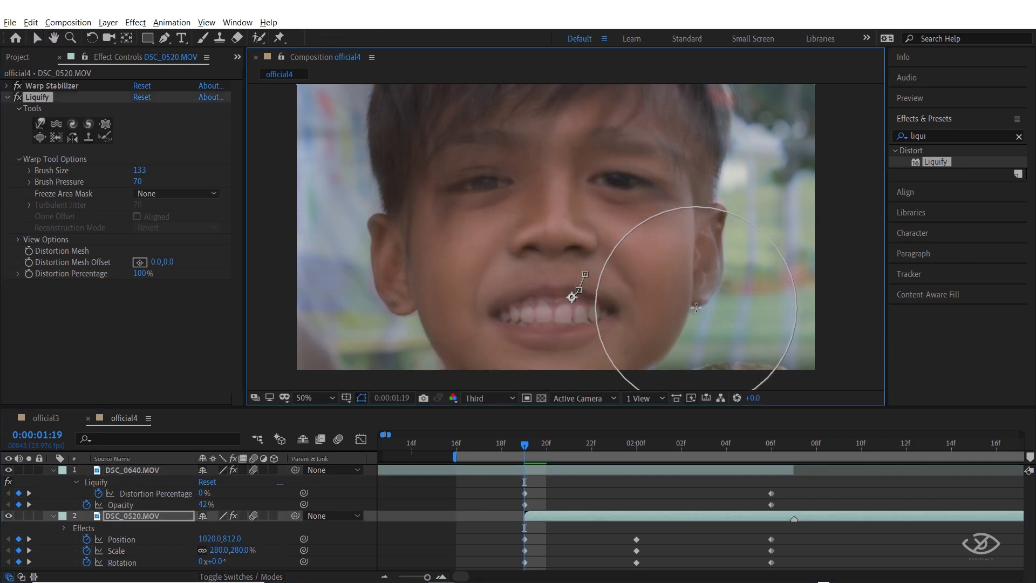
Step: Warp the upper right hair edge of DSC_0520.MOV outward to match the boy's hair, with DSC_0640.MOV's opacity at 41%
{"action": "mouse_move", "coordinate": [206, 504]}
{"action": "left_mouse_down"}
{"action": "mouse_move", "coordinate": [243, 503]}
{"action": "mouse_move", "coordinate": [176, 499]}
{"action": "left_mouse_up"}
{"action": "left_click", "coordinate": [161, 516]}
{"action": "left_click", "coordinate": [38, 97]}
{"action": "left_click_drag", "start_coordinate": [701, 103], "coordinate": [728, 96]}
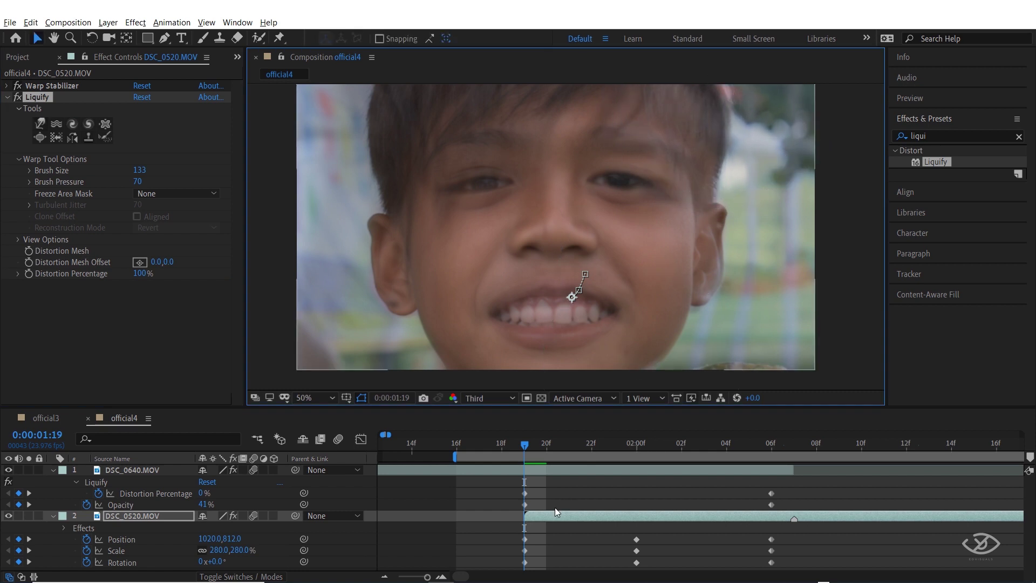
Step: Keyframe DSC_0520.MOV's Liquify Distortion Percentage at 100% at 0:00:01:19 and reveal the layer's keyframed properties
{"action": "left_click_drag", "start_coordinate": [702, 537], "coordinate": [659, 519]}
{"action": "left_click", "coordinate": [37, 38]}
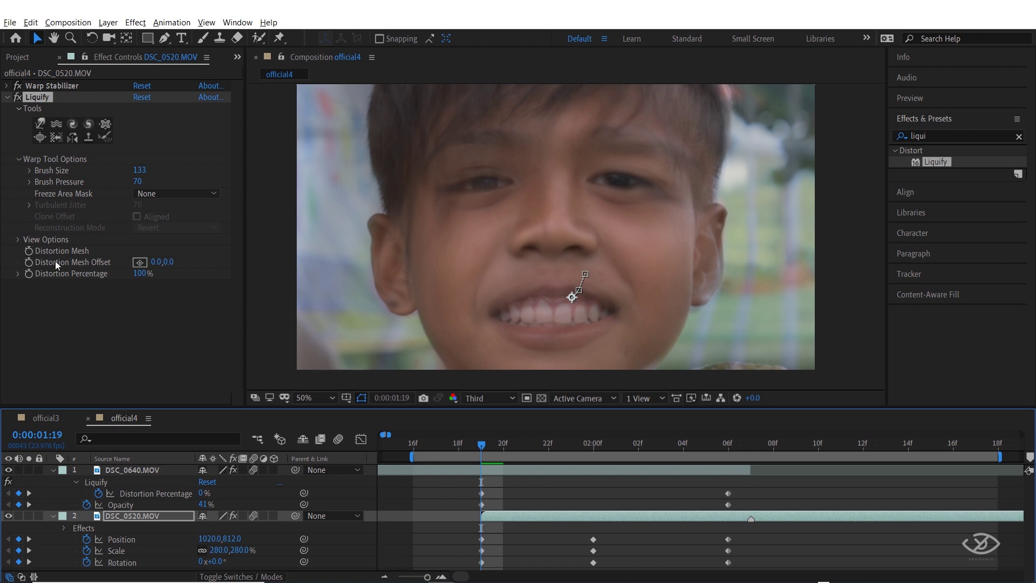
{"action": "left_click", "coordinate": [29, 275]}
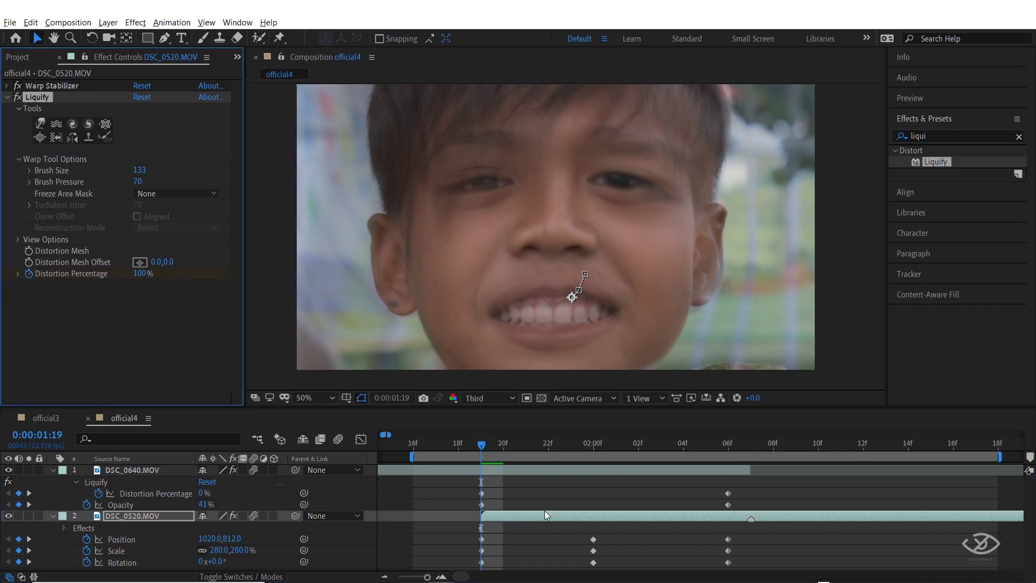
{"action": "key", "text": "u"}
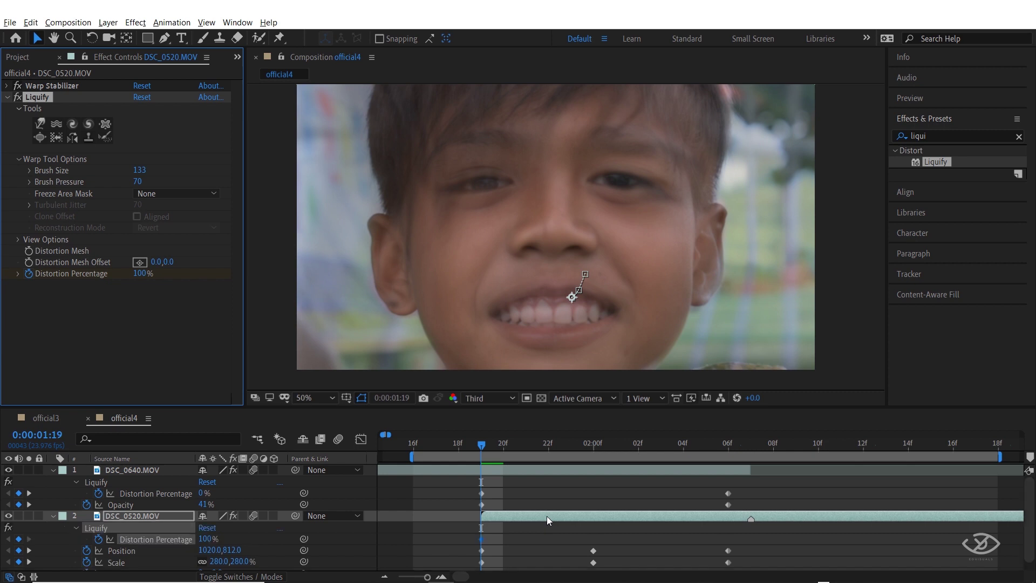
Step: Set DSC_0520.MOV's Liquify Distortion Percentage to 0% at 0:00:02:06
{"action": "left_click_drag", "start_coordinate": [482, 446], "coordinate": [592, 445]}
{"action": "left_click_drag", "start_coordinate": [651, 458], "coordinate": [728, 465]}
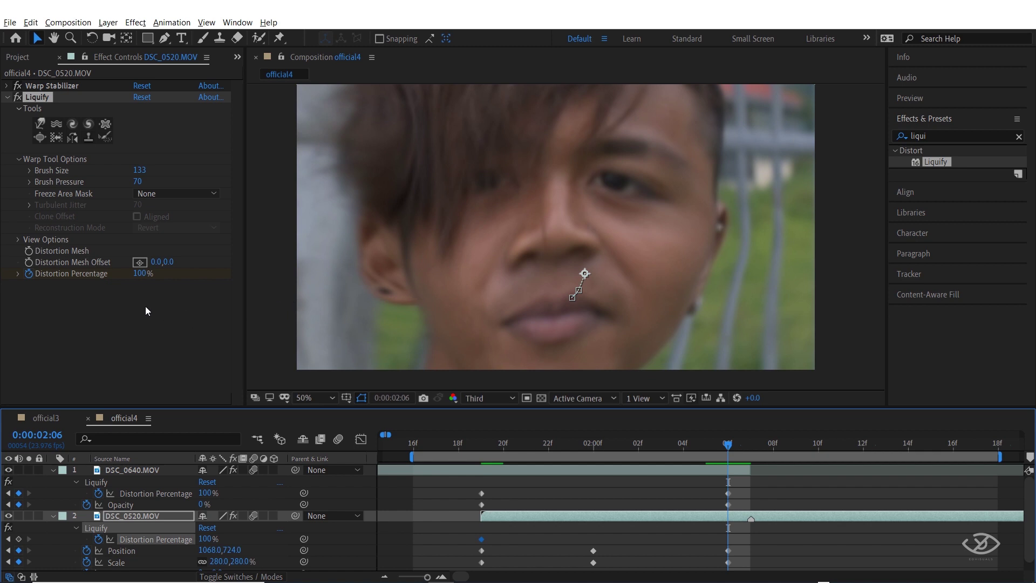
{"action": "left_click", "coordinate": [139, 273]}
{"action": "type", "text": "0"}
{"action": "key", "text": "Return"}
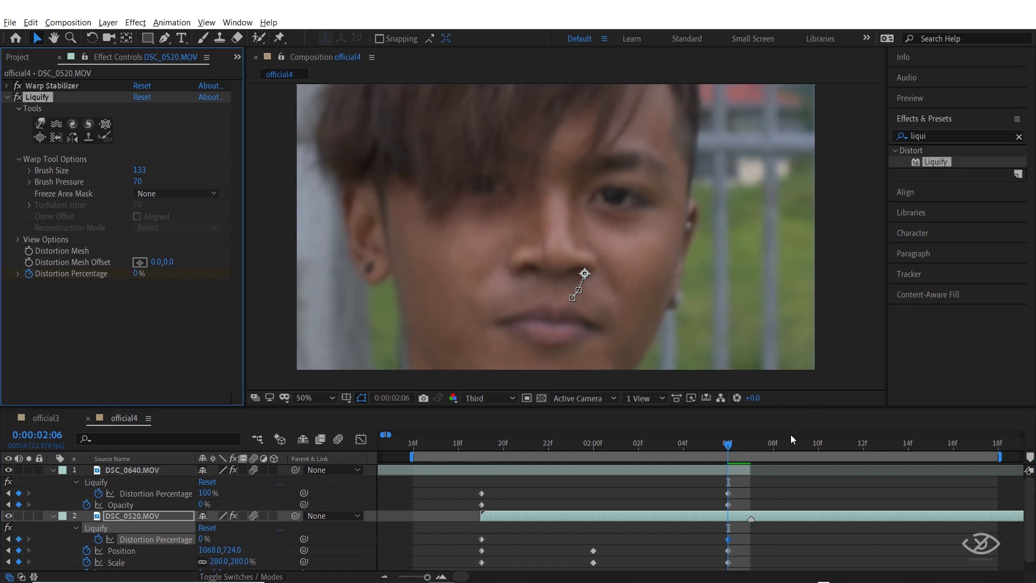
Step: Set DSC_0640.MOV's opacity to 100% at 0:00:01:19, move that keyframe to 0:00:01:23, and preview from 0:00:01:17
{"action": "left_click_drag", "start_coordinate": [723, 445], "coordinate": [474, 455]}
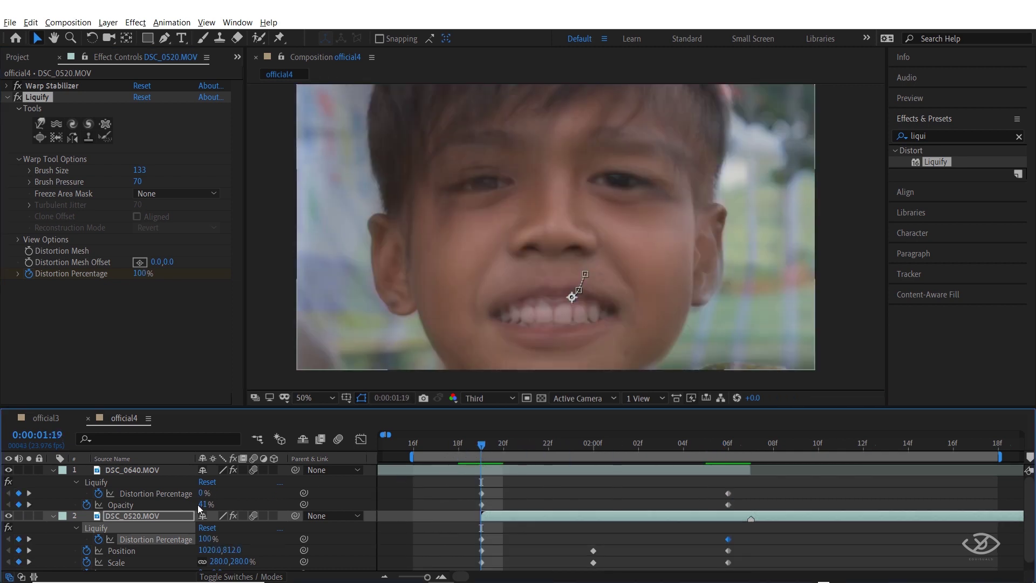
{"action": "left_click_drag", "start_coordinate": [201, 505], "coordinate": [357, 507]}
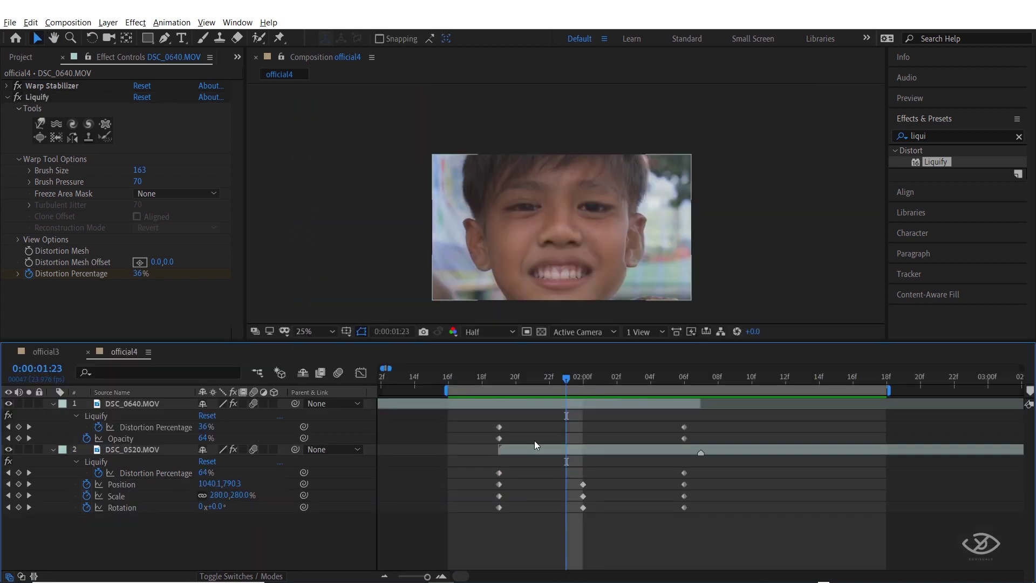
{"action": "left_click_drag", "start_coordinate": [499, 438], "coordinate": [565, 439]}
{"action": "left_click_drag", "start_coordinate": [565, 384], "coordinate": [465, 378]}
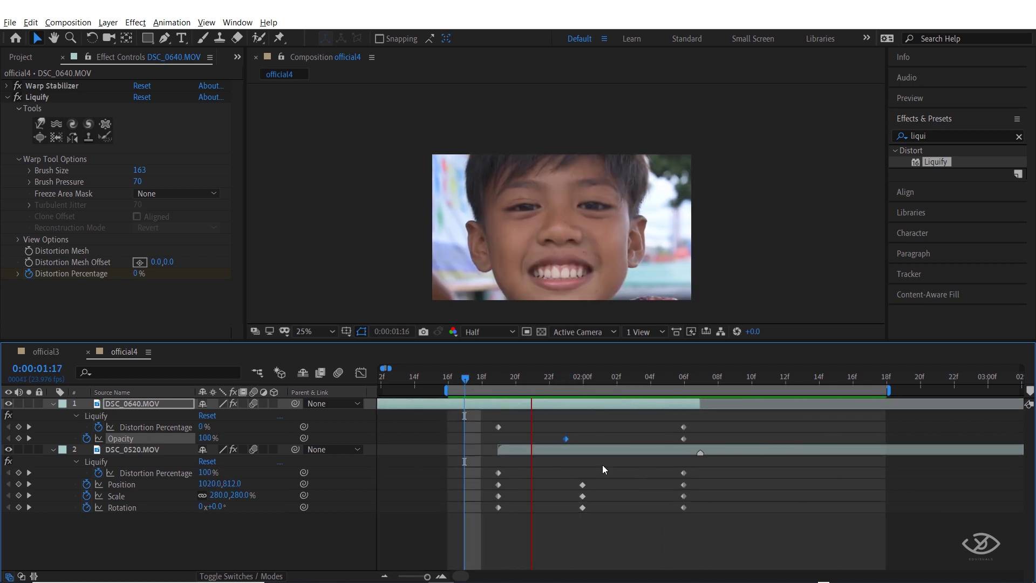
Step: Apply Easy Ease to all keyframes of both layers and play back the transition
{"action": "key", "text": "ctrl+alt+a"}
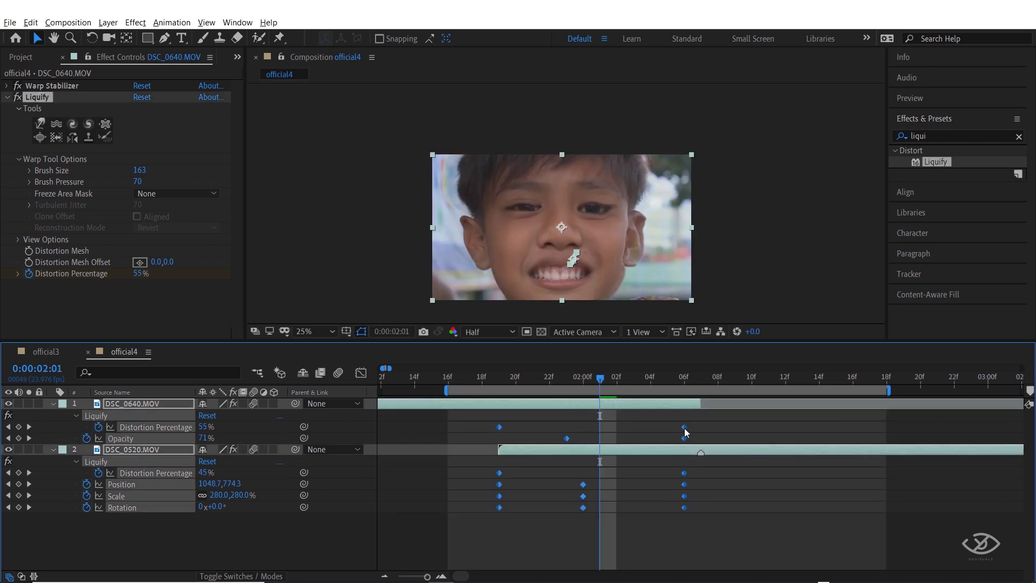
{"action": "right_click", "coordinate": [683, 427]}
{"action": "mouse_move", "coordinate": [744, 572]}
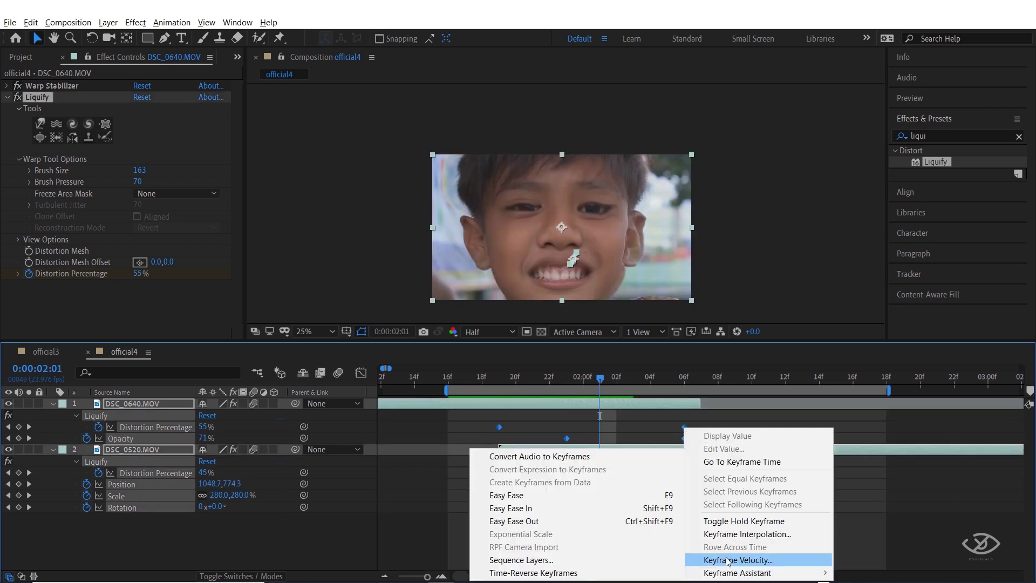
{"action": "left_click", "coordinate": [558, 494]}
{"action": "key", "text": "space"}
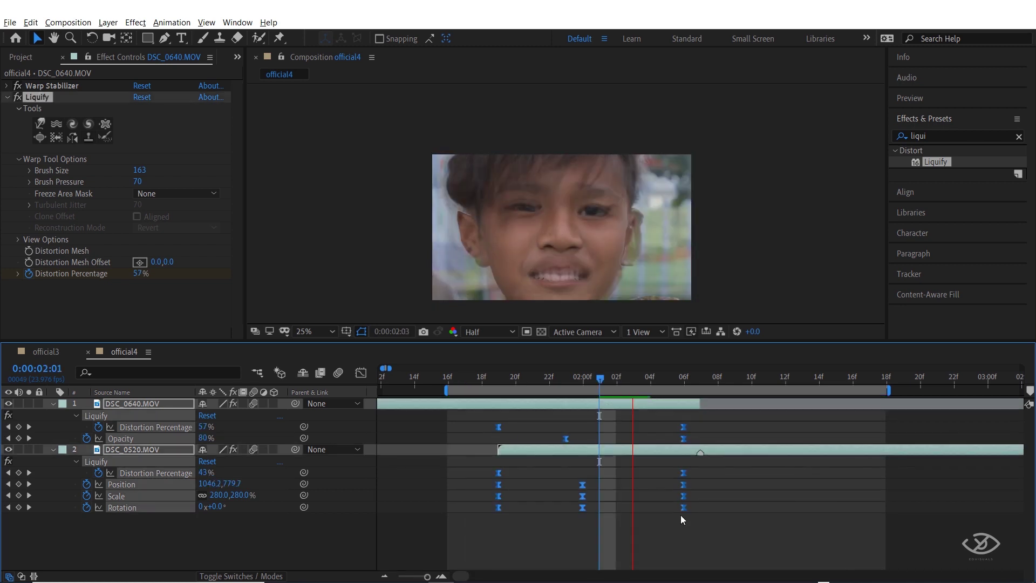